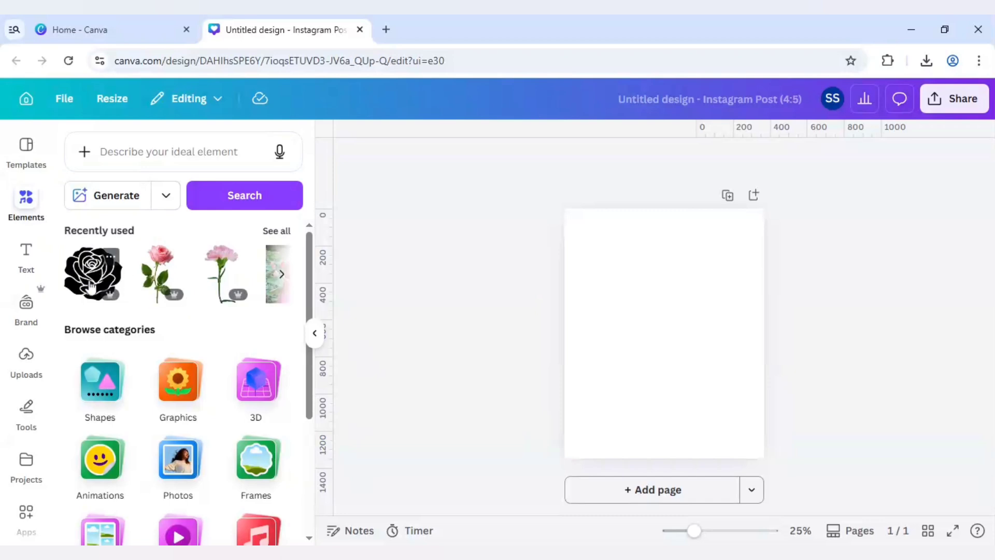
# Add the black rose flower silhouette to the page, enlarge it and place it at the page's lower edge, centred horizontally.
pyautogui.click(110, 256)
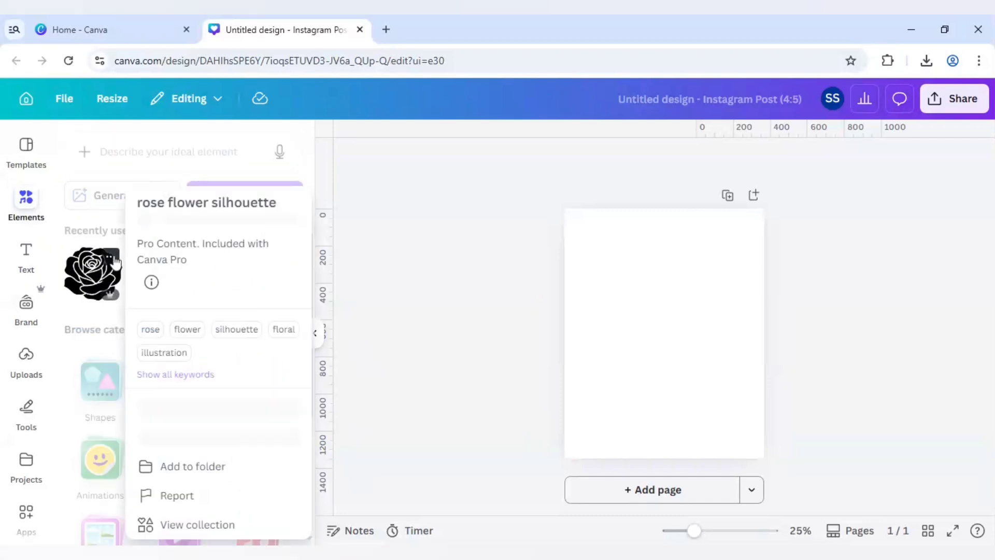
pyautogui.click(114, 298)
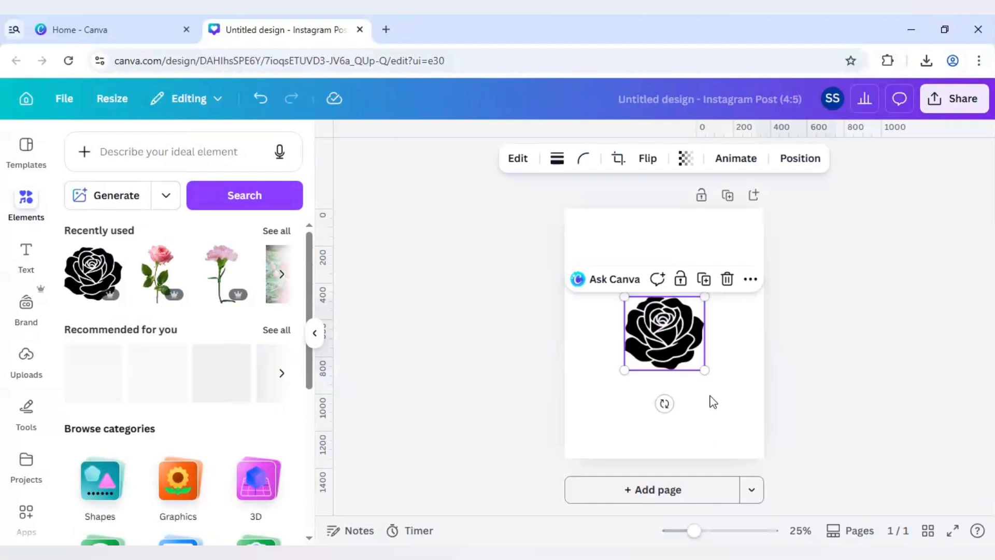
pyautogui.moveTo(705, 370); pyautogui.dragTo(753, 414)
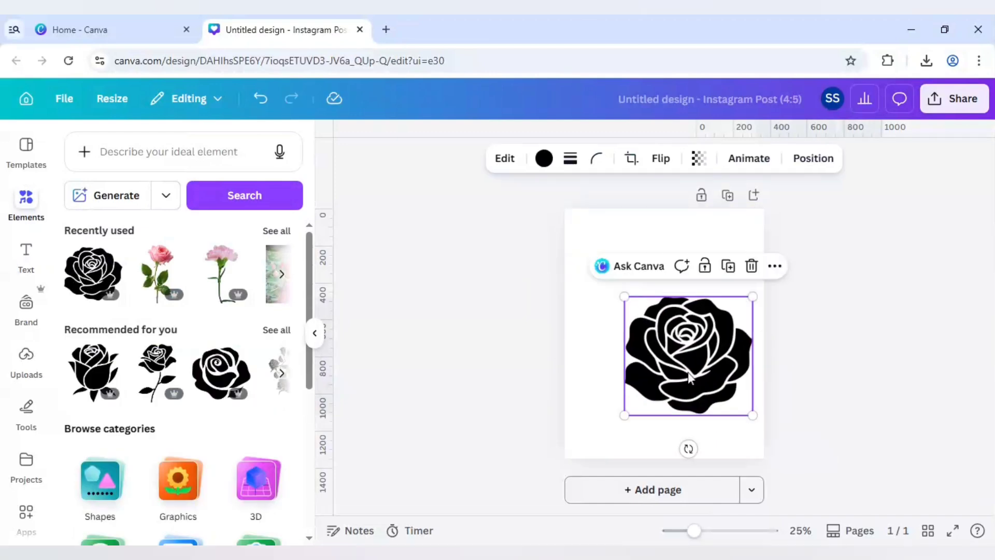
pyautogui.moveTo(689, 377); pyautogui.dragTo(660, 412)
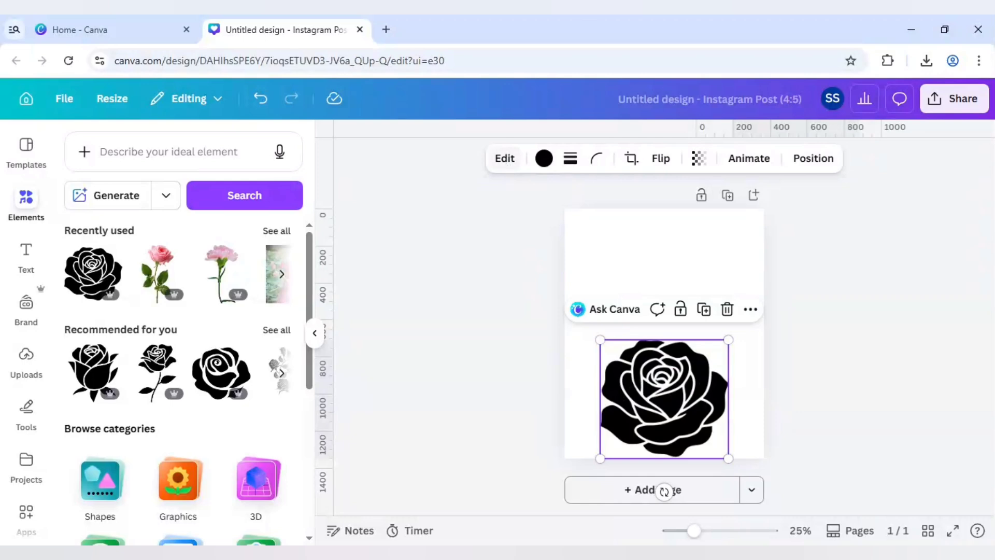
# Apply an Outline shadow with size 15 to the rose silhouette.
pyautogui.click(504, 159)
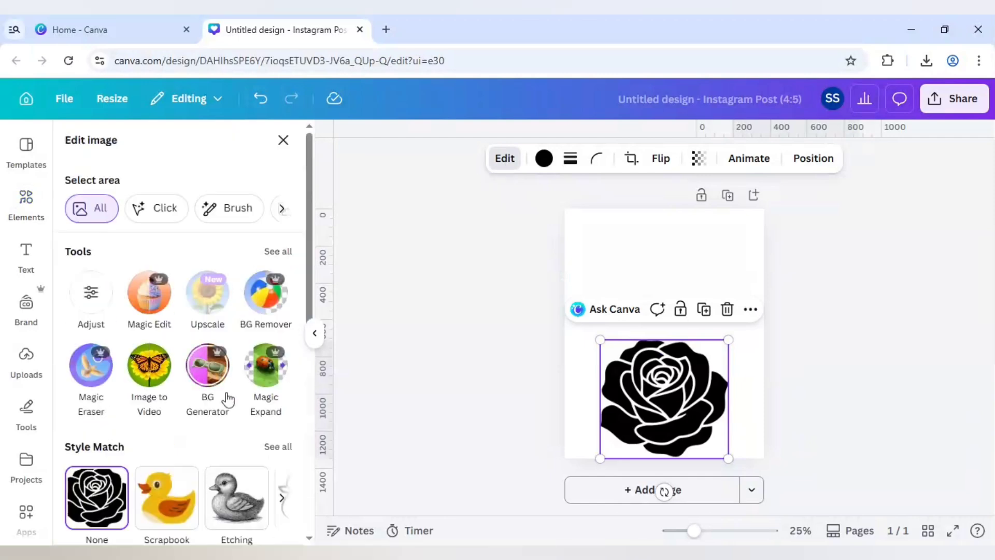
pyautogui.scroll(-5, 228, 400)
pyautogui.scroll(-3, 228, 399)
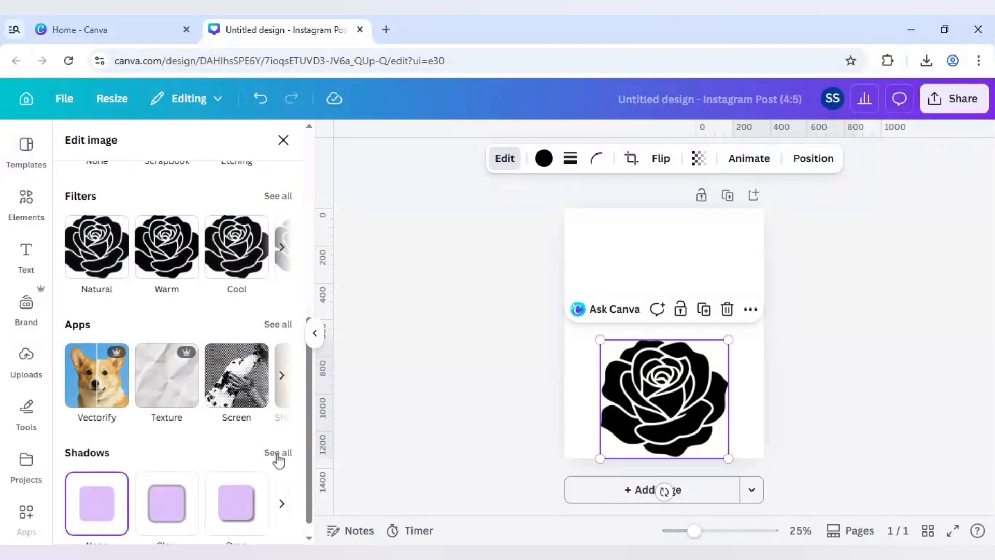
pyautogui.click(277, 454)
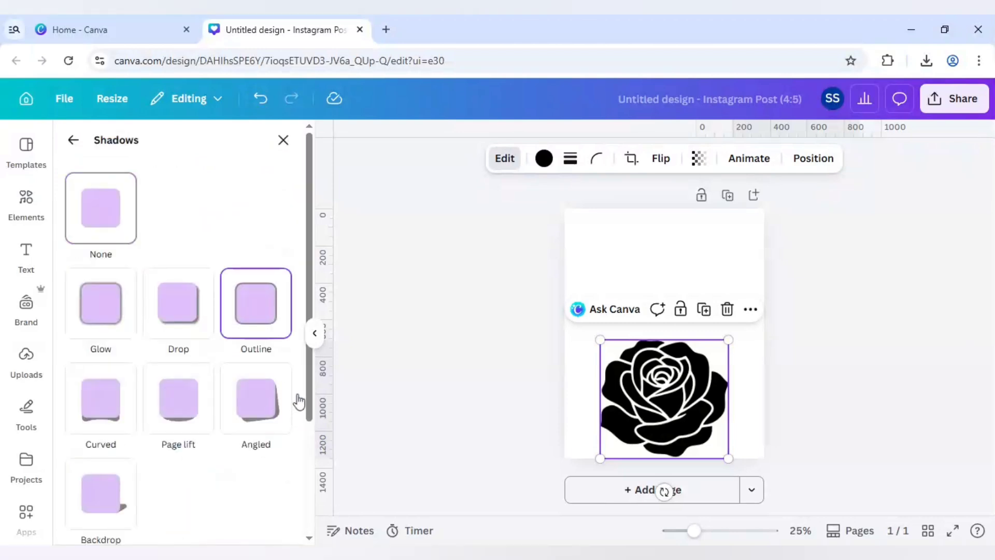
pyautogui.scroll(-1, 298, 395)
pyautogui.scroll(-2, 297, 395)
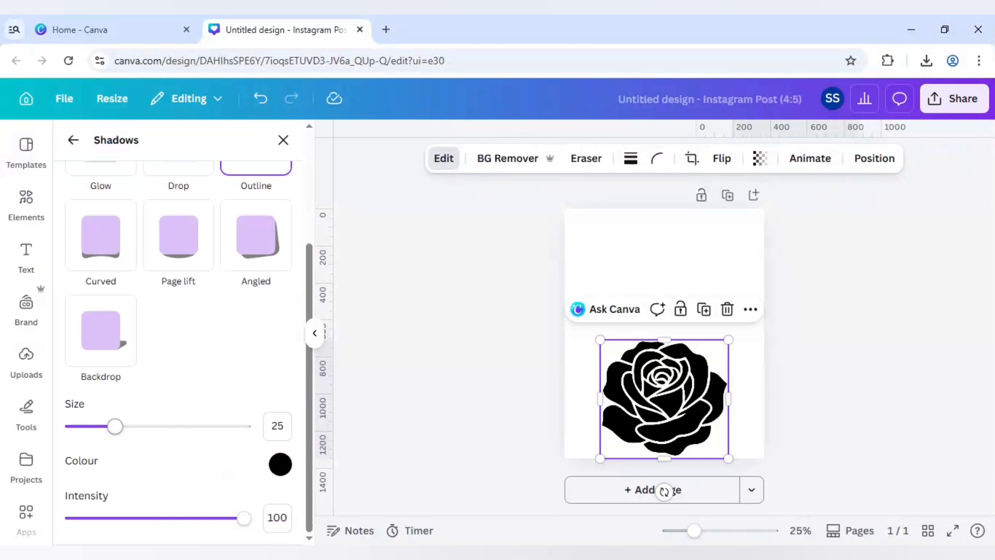
pyautogui.click(277, 425)
pyautogui.write('15')
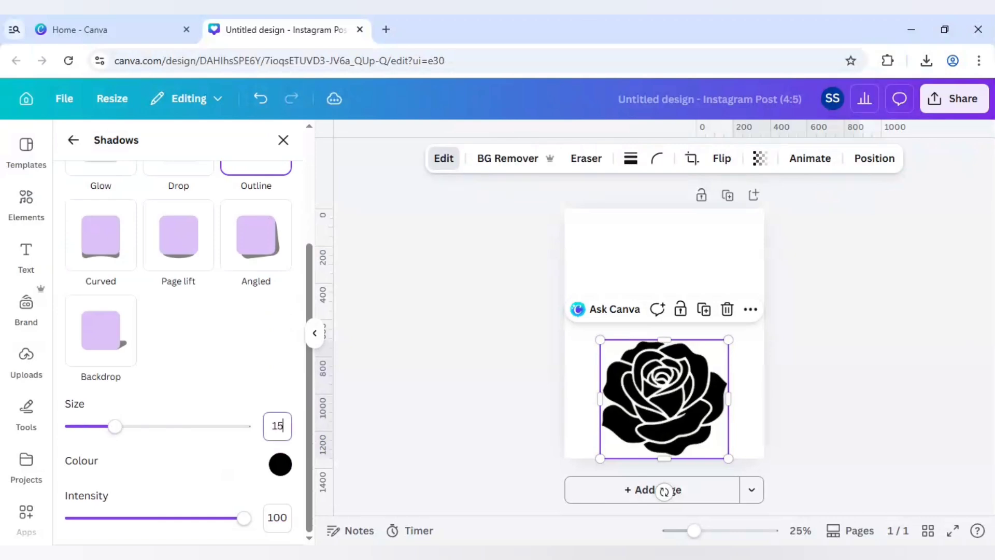
pyautogui.press('Return')
pyautogui.click(404, 373)
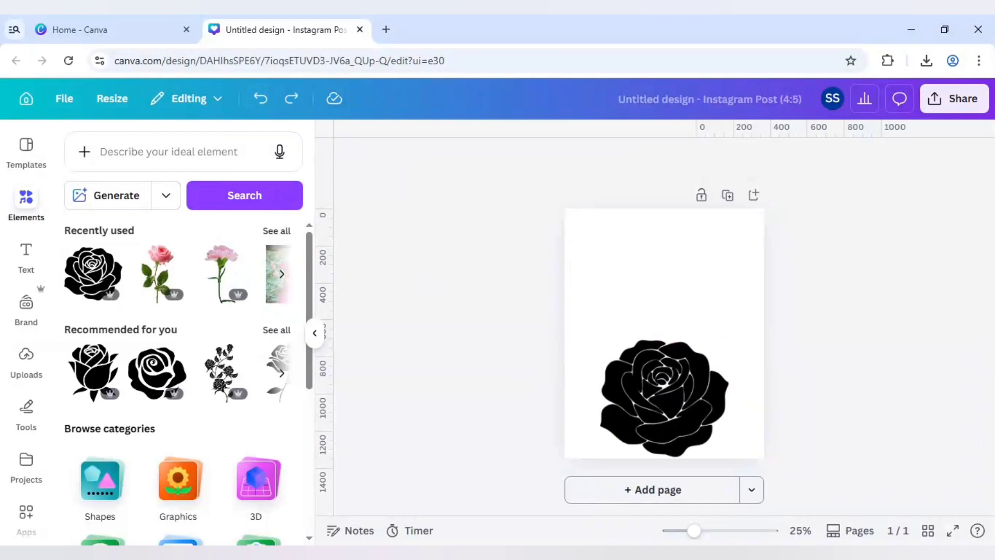
# Place the uploaded photo of the woman holding flowers on the page over the rose.
pyautogui.click(46, 355)
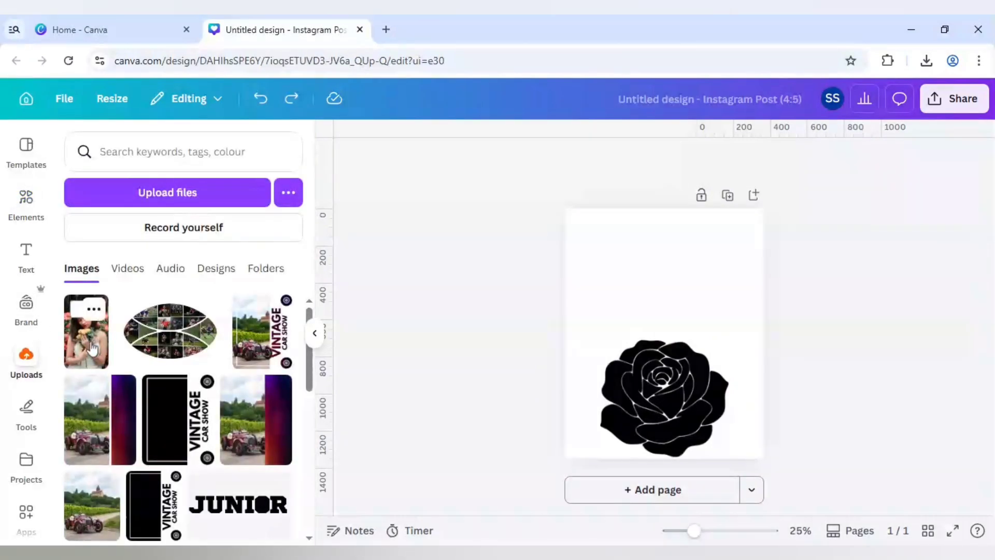
pyautogui.moveTo(92, 349); pyautogui.dragTo(674, 352)
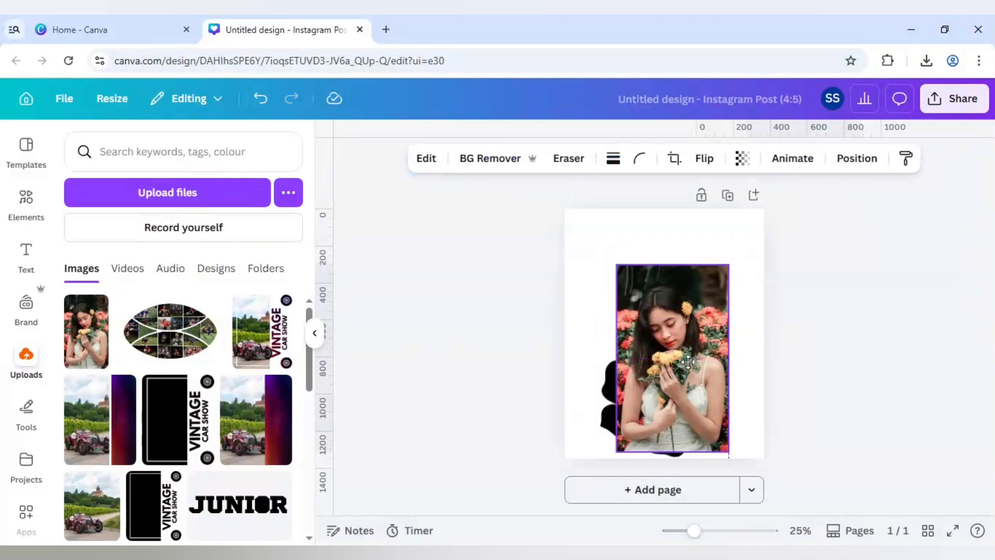
# Add a heading reading "BLOOM" and move it above the photo near the top of the page.
pyautogui.click(30, 267)
pyautogui.click(144, 382)
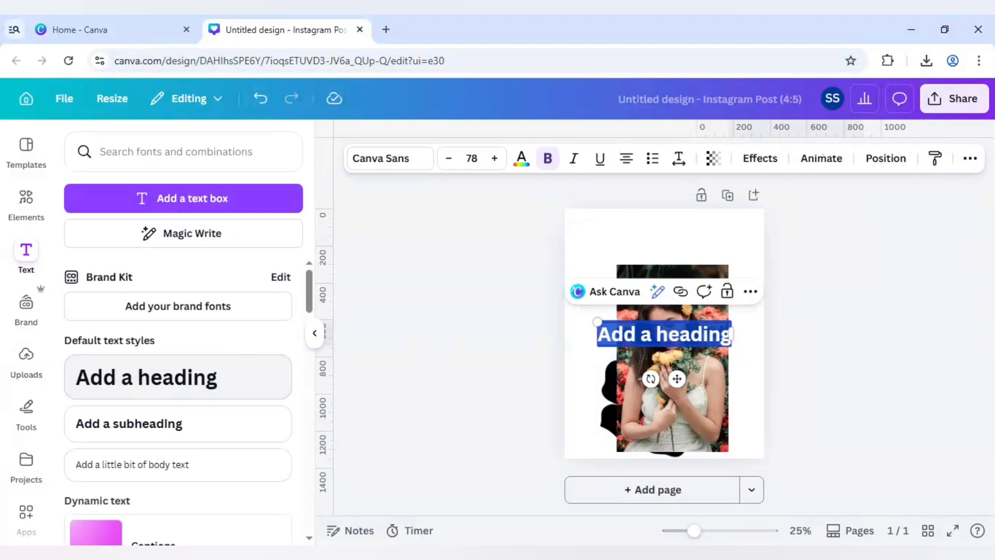
pyautogui.write('BLOOM')
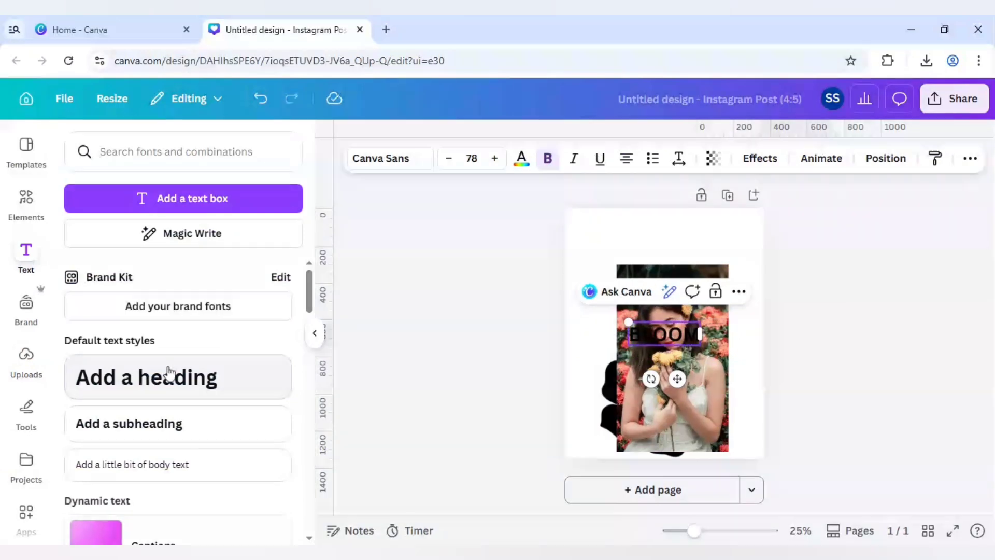
pyautogui.moveTo(677, 379); pyautogui.dragTo(668, 290)
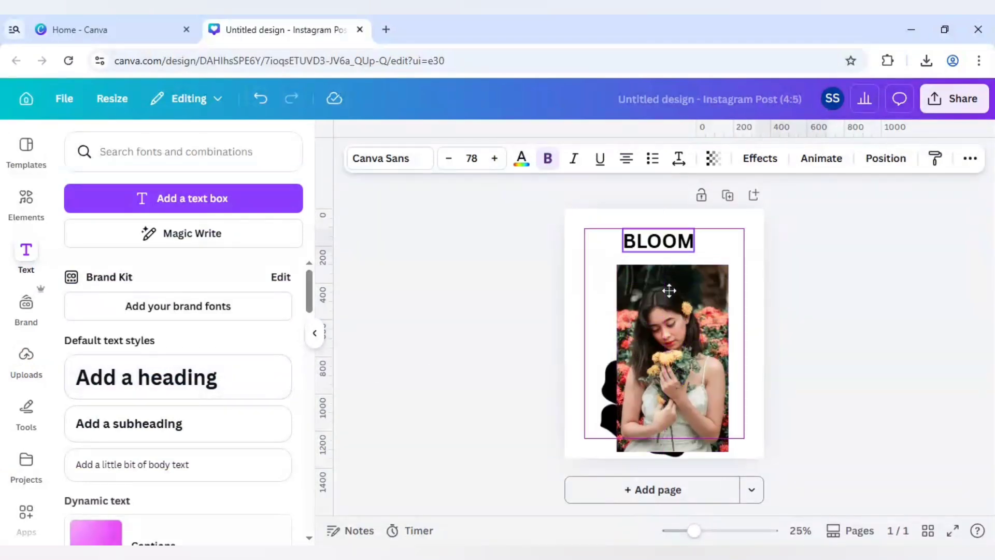
# Search the fonts for "tan" and set the BLOOM heading in TAN Nimbus.
pyautogui.click(398, 169)
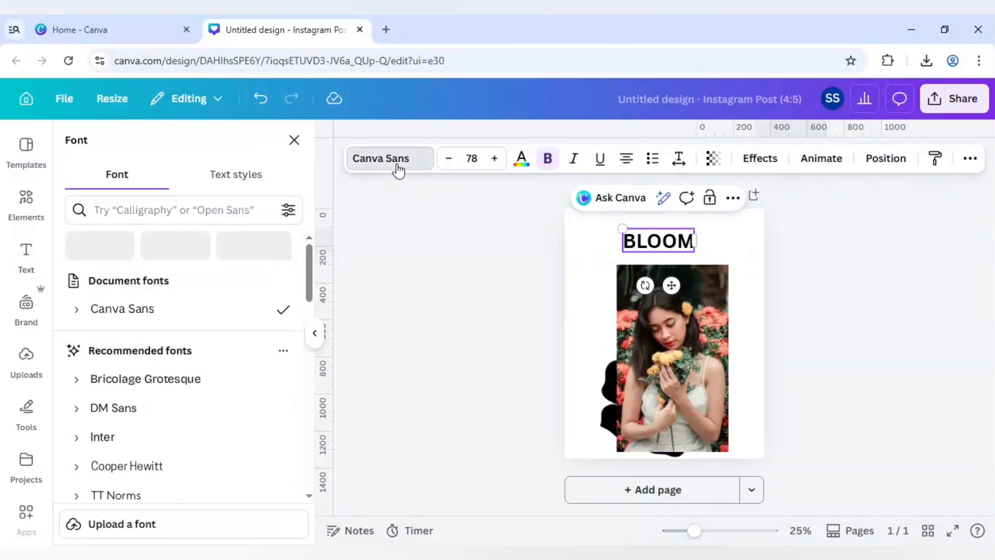
pyautogui.click(174, 210)
pyautogui.write('ta')
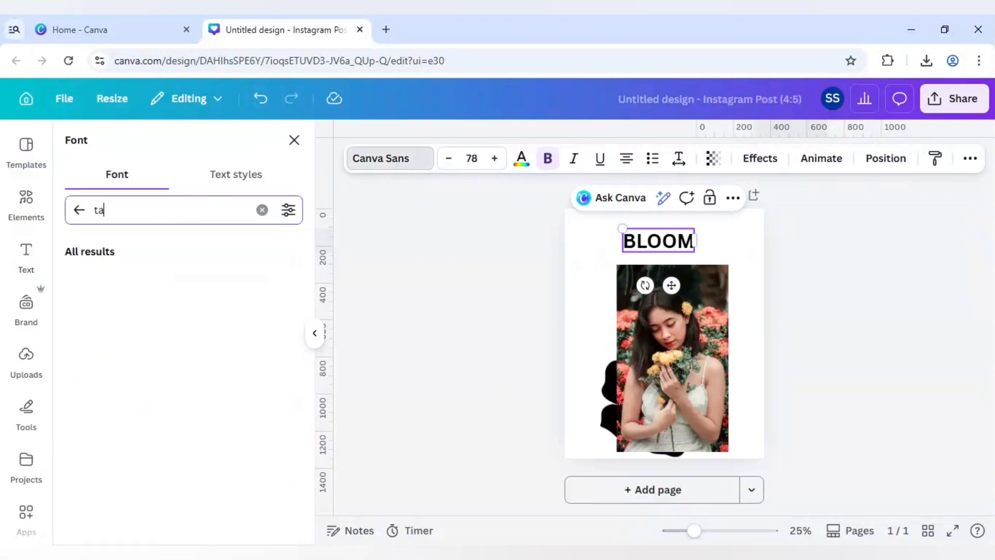
pyautogui.write('n')
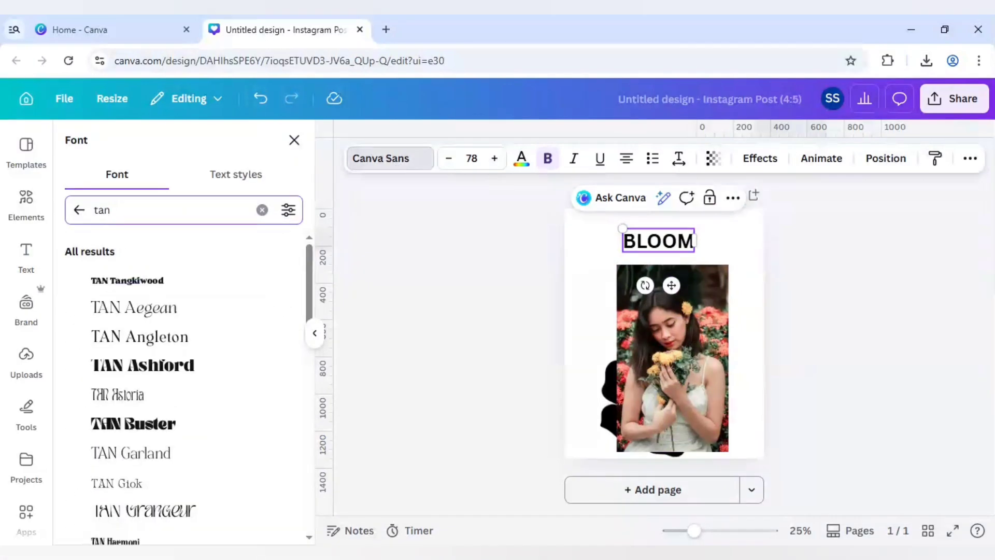
pyautogui.scroll(-3, 189, 455)
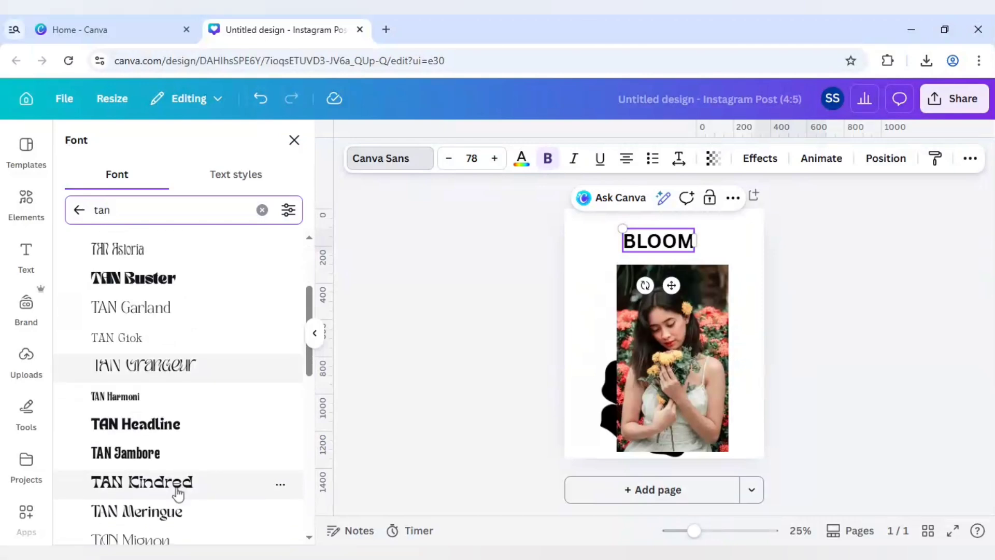
pyautogui.scroll(-3, 168, 455)
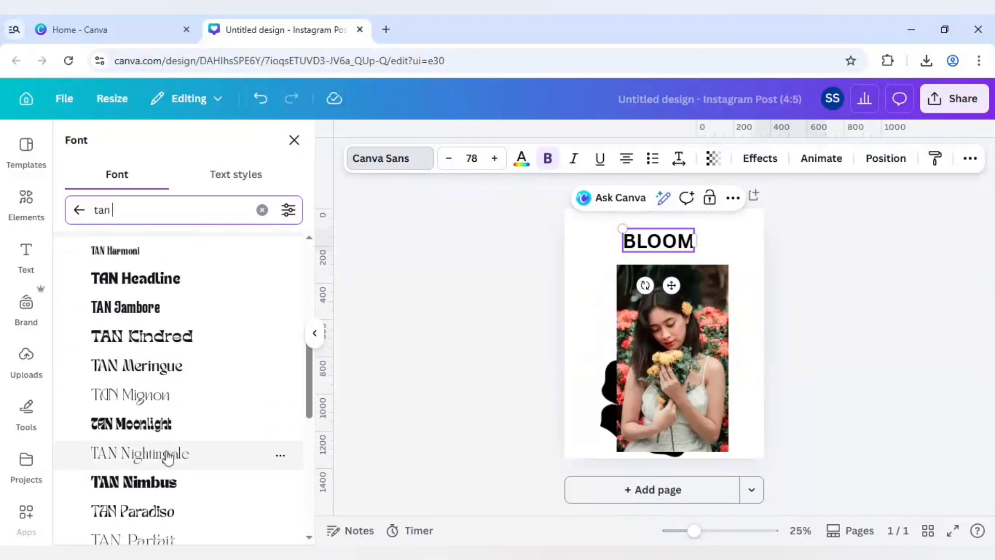
pyautogui.click(161, 483)
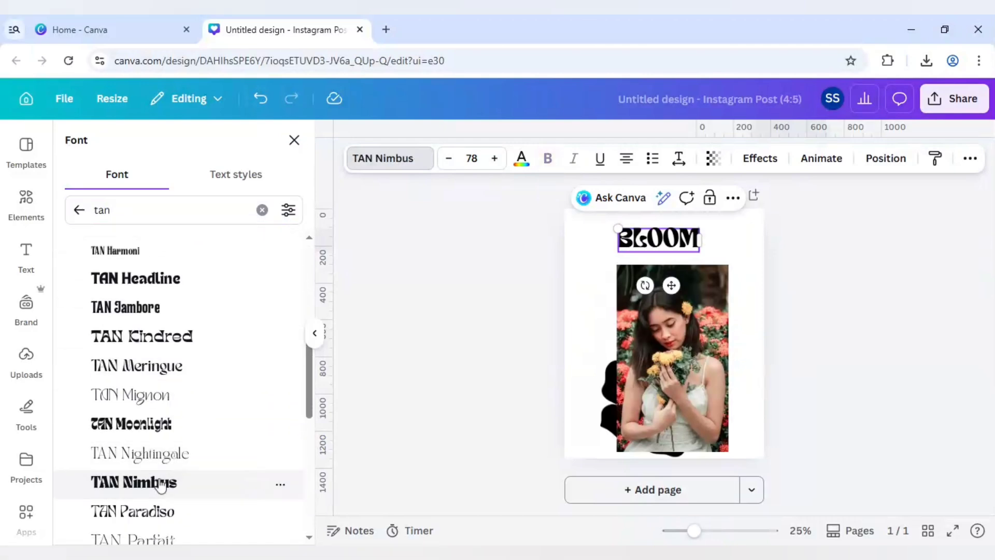
# Enlarge the BLOOM heading to font size 169 and centre it across the top of the page.
pyautogui.moveTo(583, 219); pyautogui.dragTo(560, 205)
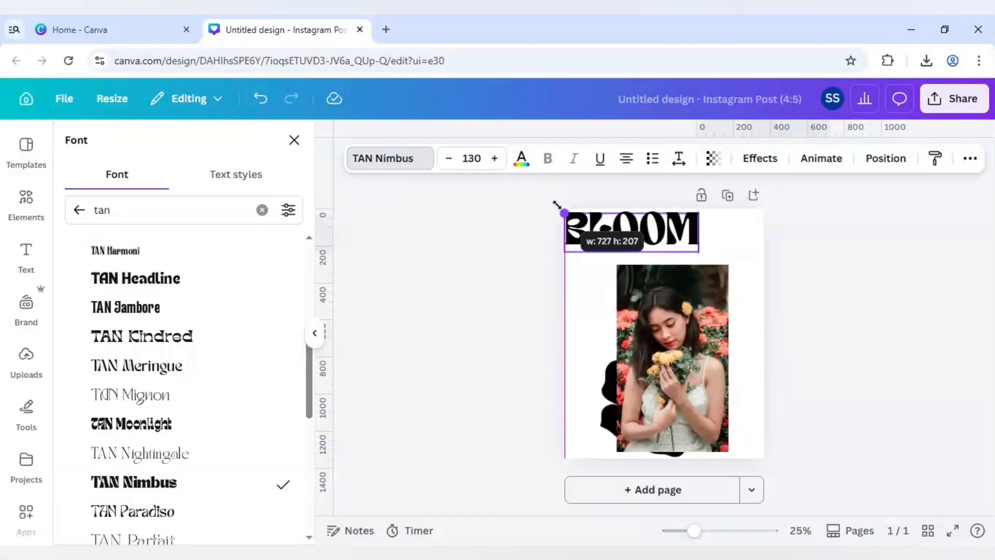
pyautogui.click(567, 270)
pyautogui.moveTo(652, 234); pyautogui.dragTo(687, 248)
pyautogui.moveTo(600, 267); pyautogui.dragTo(573, 271)
pyautogui.moveTo(731, 226); pyautogui.dragTo(750, 223)
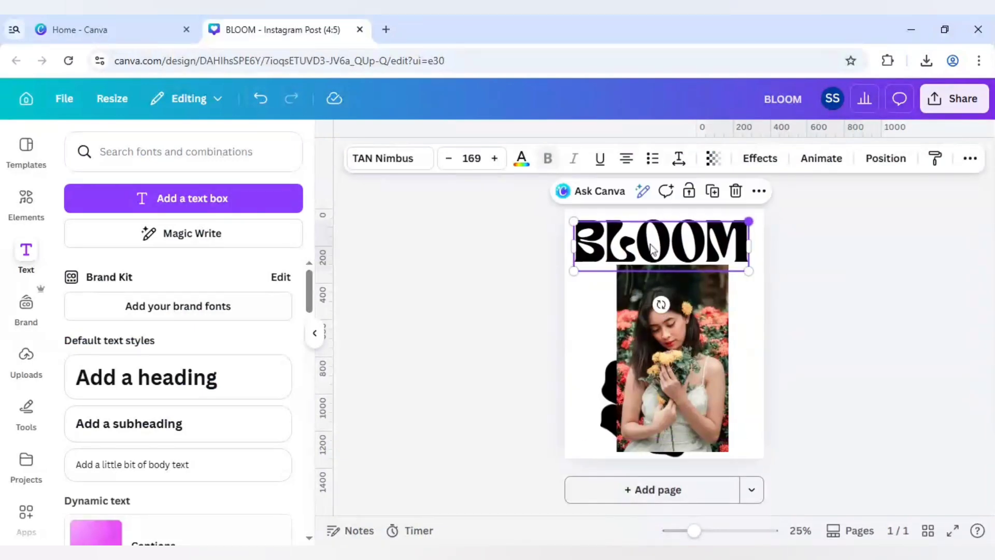
pyautogui.moveTo(654, 248); pyautogui.dragTo(658, 249)
pyautogui.click(835, 282)
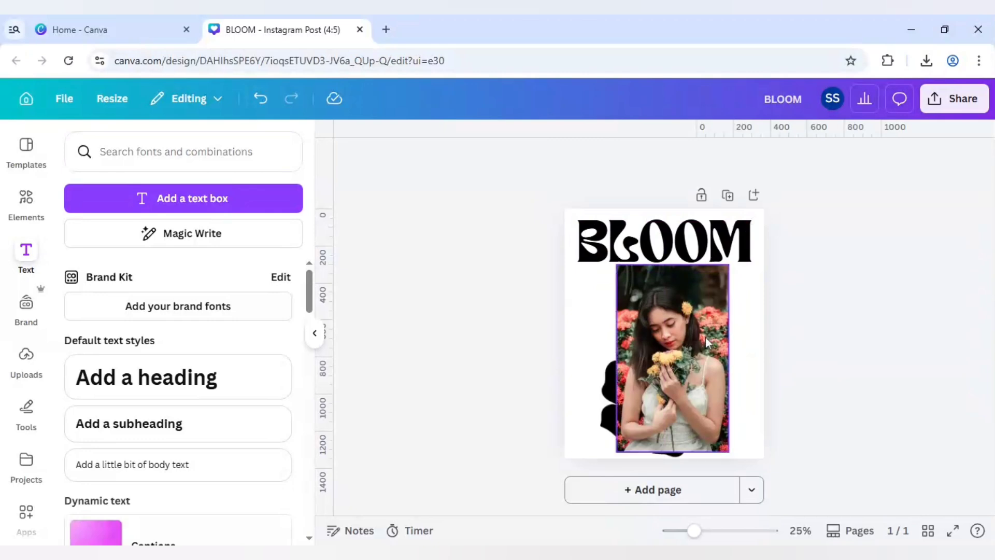
# Enlarge the woman's photo so it reaches from behind the heading down to the page's lower edge.
pyautogui.click(680, 336)
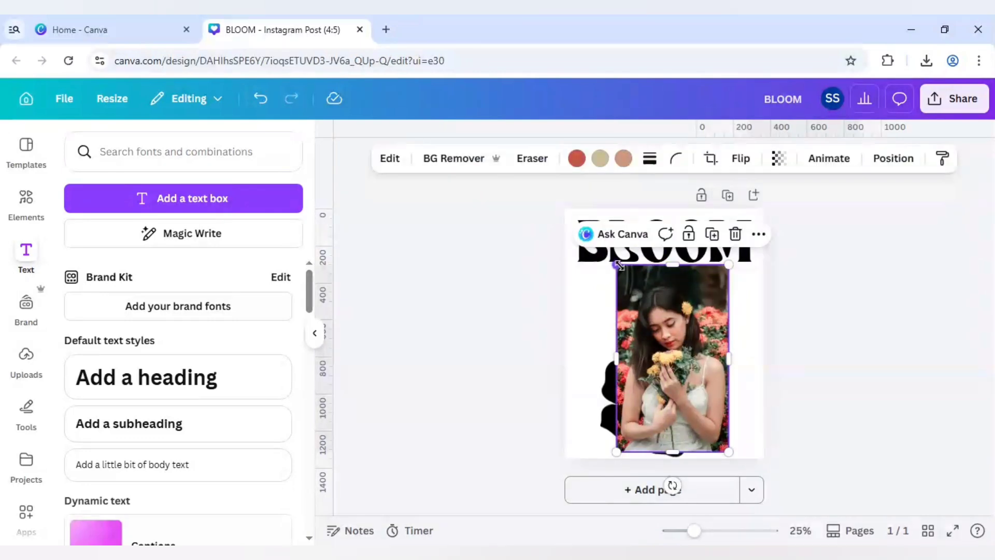
pyautogui.moveTo(587, 248); pyautogui.dragTo(567, 231)
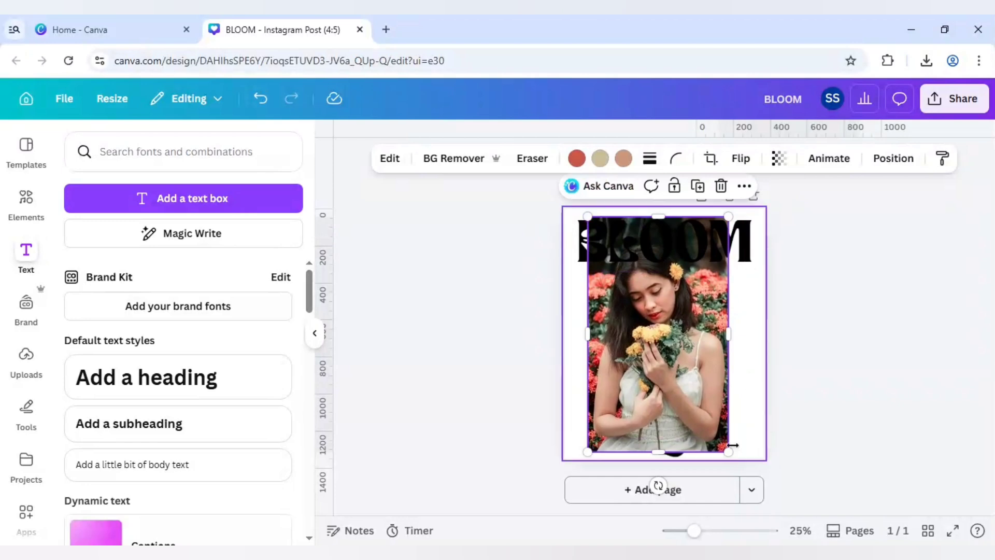
pyautogui.moveTo(730, 450); pyautogui.dragTo(743, 453)
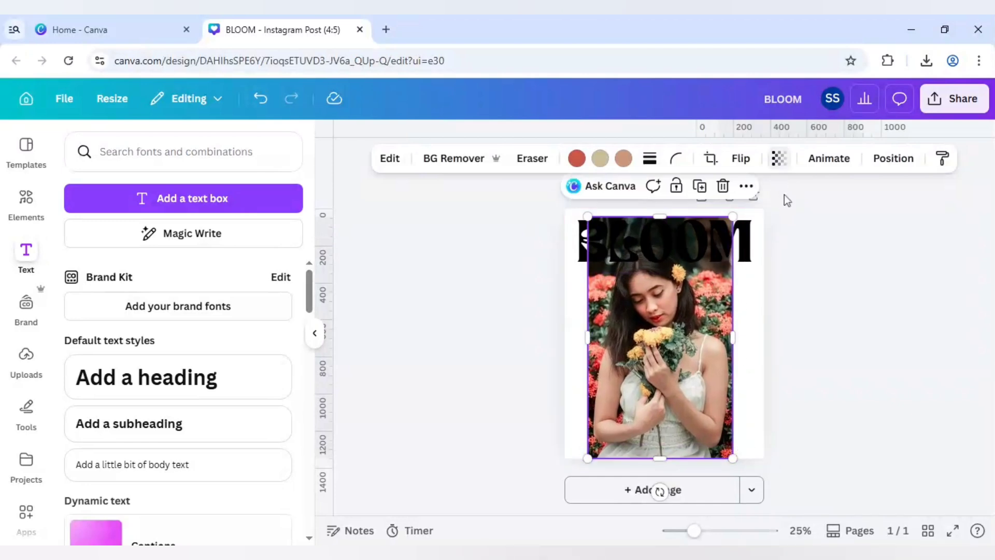
# Set the photo's transparency to 65 so the rose beneath shows through.
pyautogui.click(779, 158)
pyautogui.moveTo(811, 218); pyautogui.dragTo(777, 223)
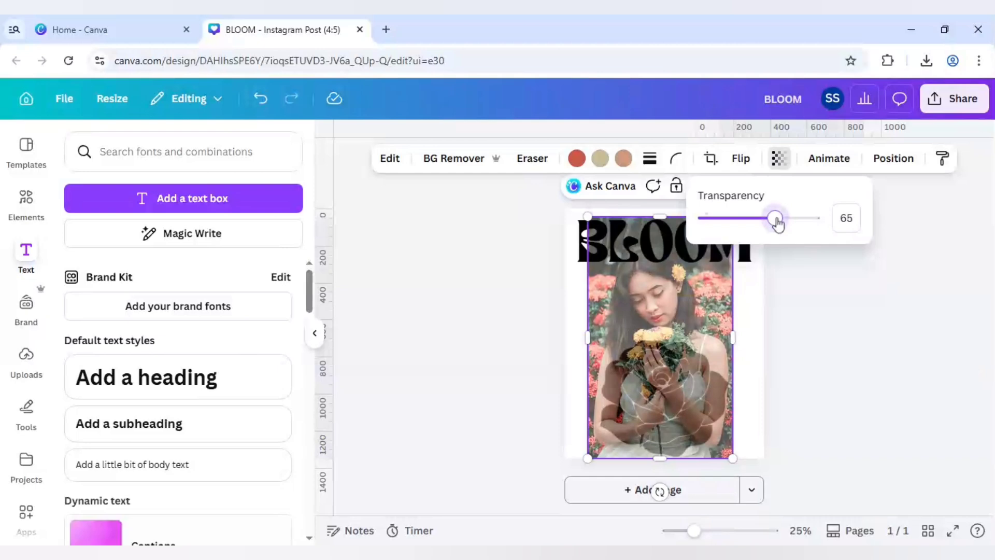
pyautogui.click(701, 358)
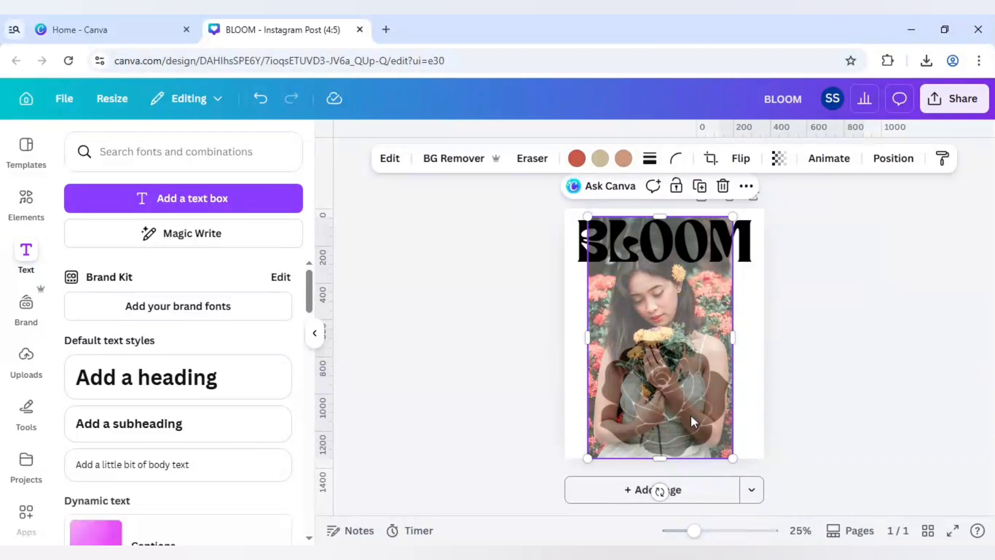
# Crop the photo's lower edge up to expose the rose and enlarge the rose to about 819 by 756.
pyautogui.moveTo(663, 458); pyautogui.dragTo(667, 389)
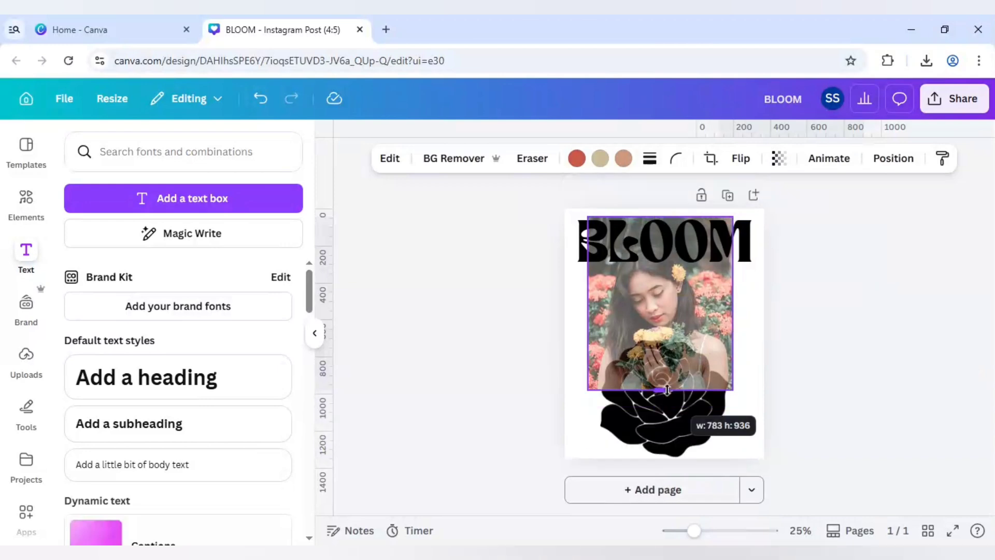
pyautogui.click(654, 452)
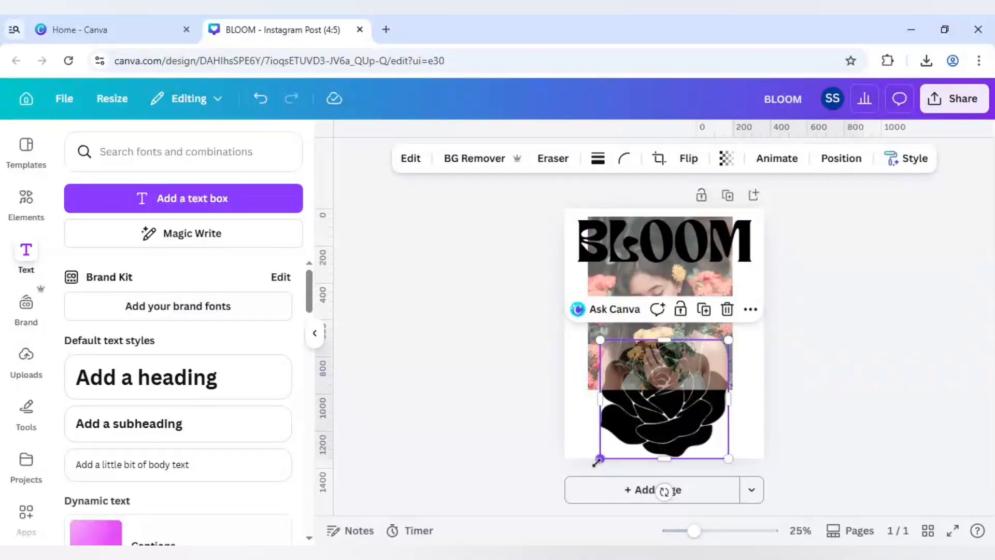
pyautogui.moveTo(597, 461); pyautogui.dragTo(588, 469)
pyautogui.moveTo(729, 471); pyautogui.dragTo(739, 479)
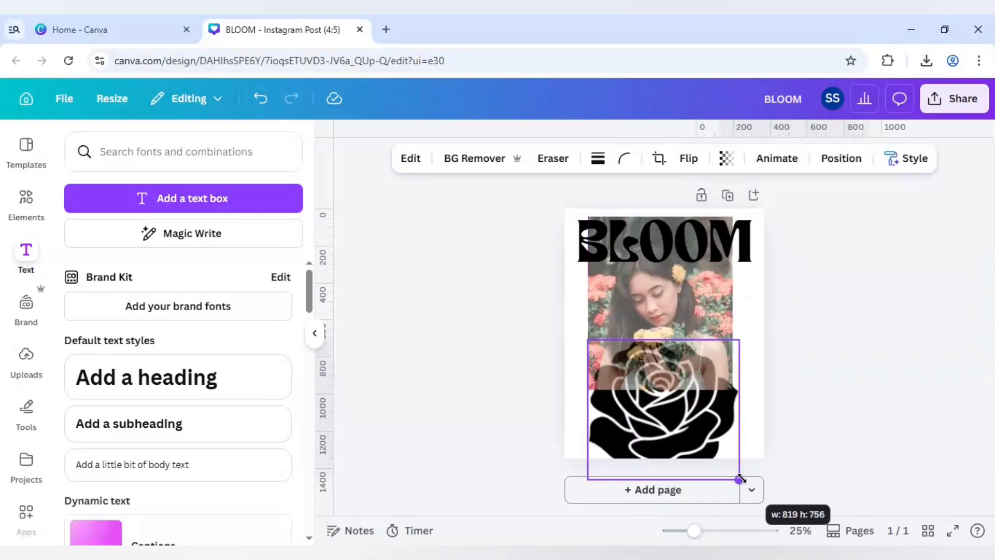
pyautogui.moveTo(703, 445); pyautogui.dragTo(703, 446)
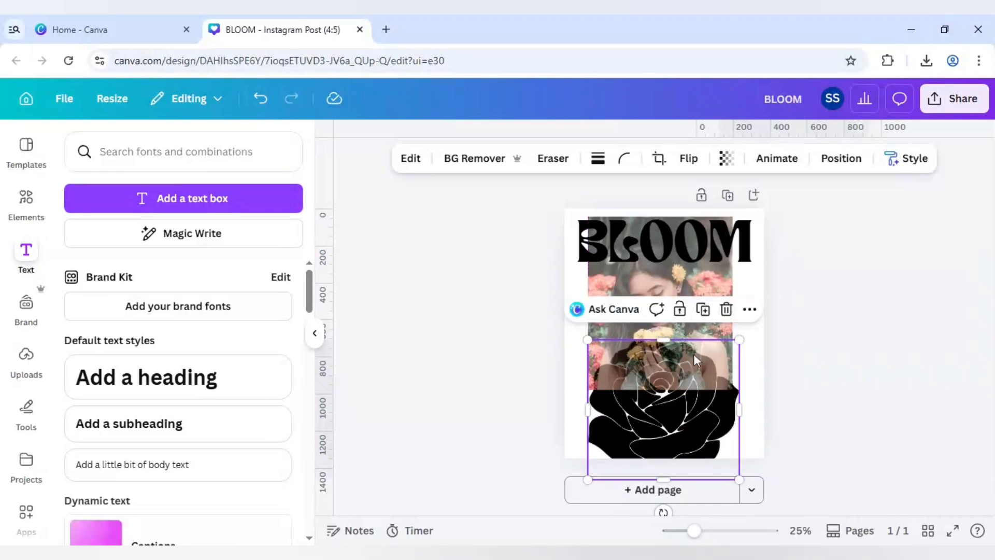
# Extend the photo's cropped lower edge back down to the bottom of the page and deselect it.
pyautogui.click(650, 250)
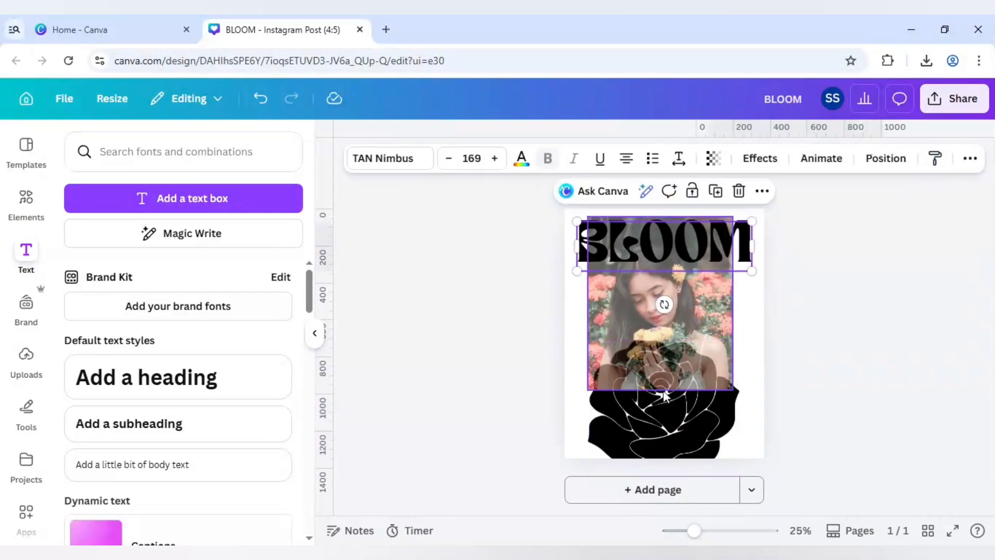
pyautogui.click(639, 332)
pyautogui.moveTo(657, 388); pyautogui.dragTo(659, 457)
pyautogui.click(508, 327)
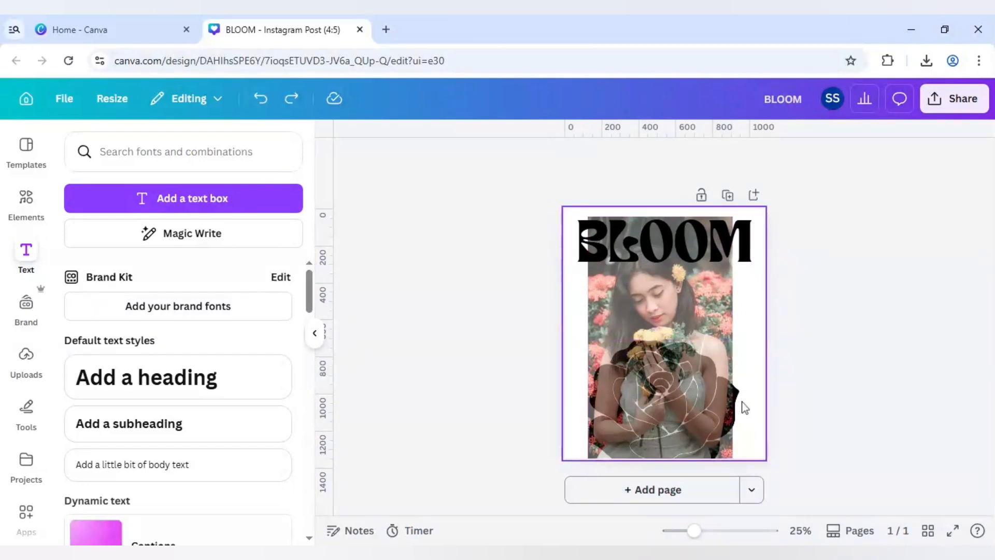
# Move the woman's photo off the poster page onto a new second page.
pyautogui.click(680, 310)
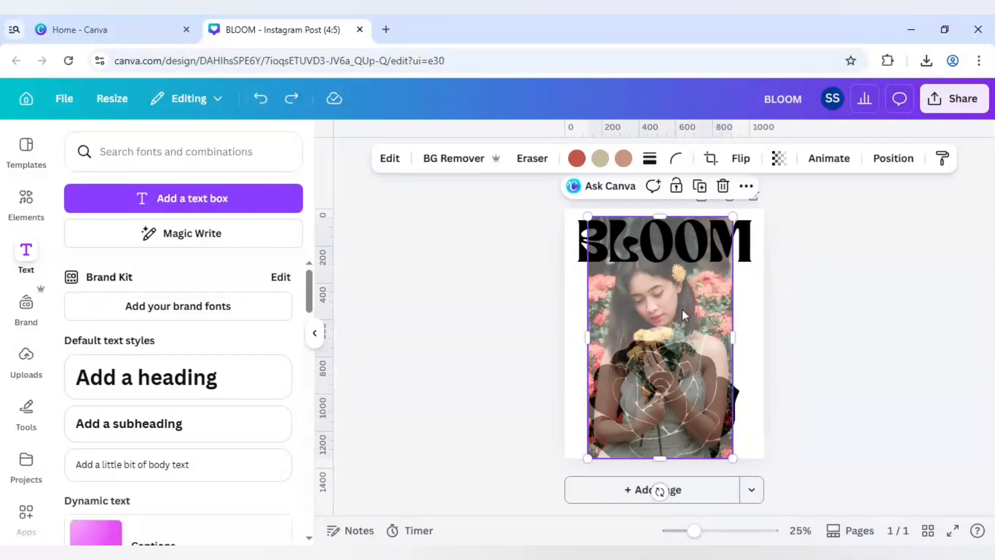
pyautogui.press('Delete')
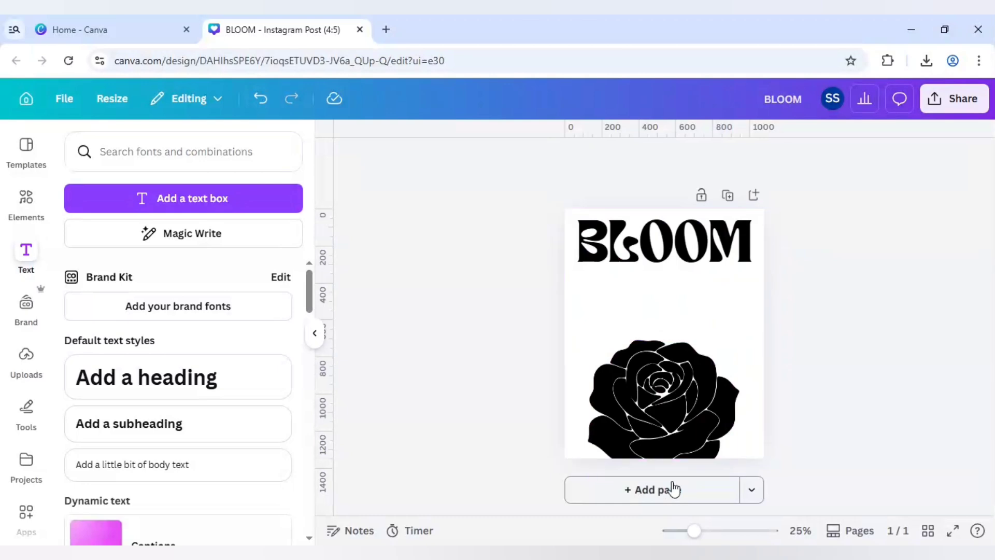
pyautogui.click(675, 490)
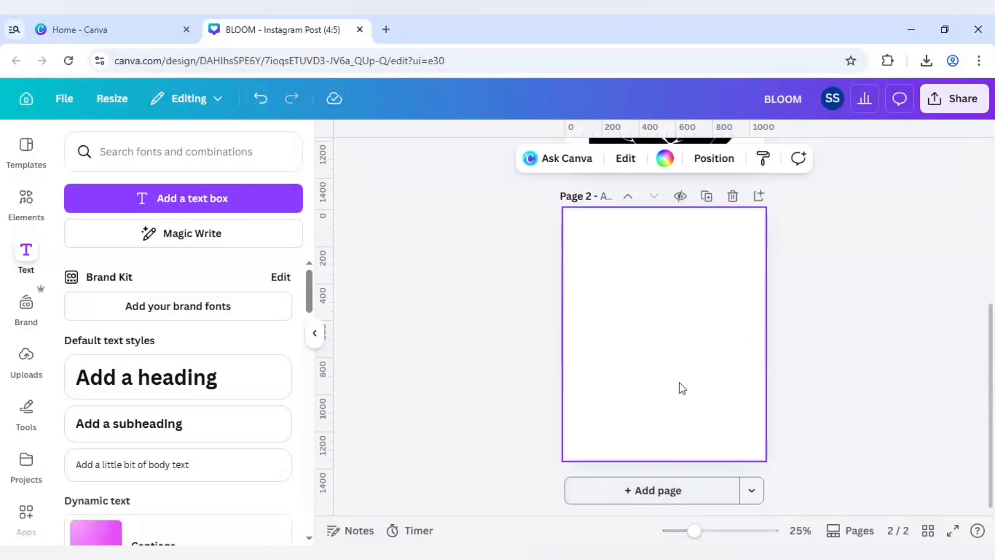
pyautogui.hotkey('ctrl', 'v')
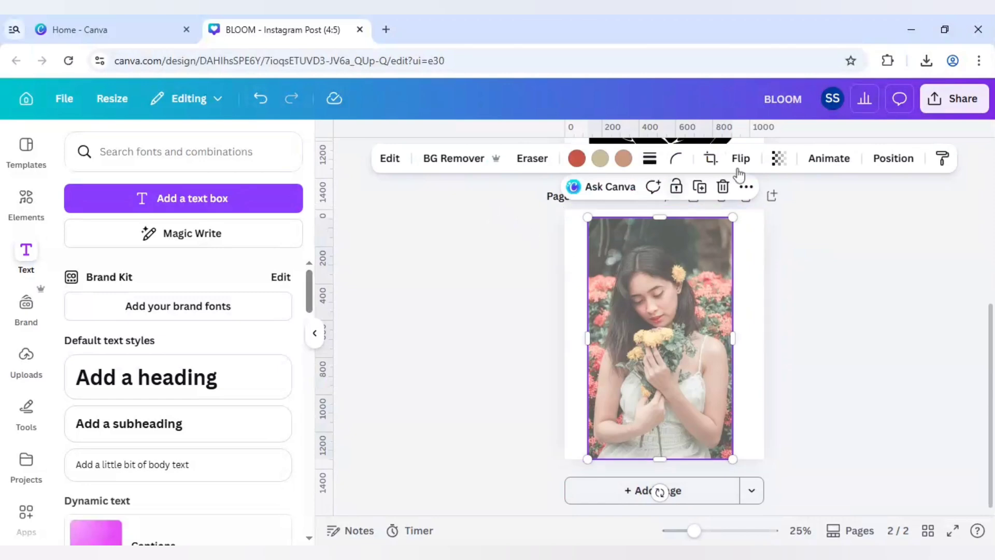
# Restore the photo on page 2 to full opacity with a transparency value of 100.
pyautogui.click(779, 158)
pyautogui.moveTo(774, 219); pyautogui.dragTo(835, 236)
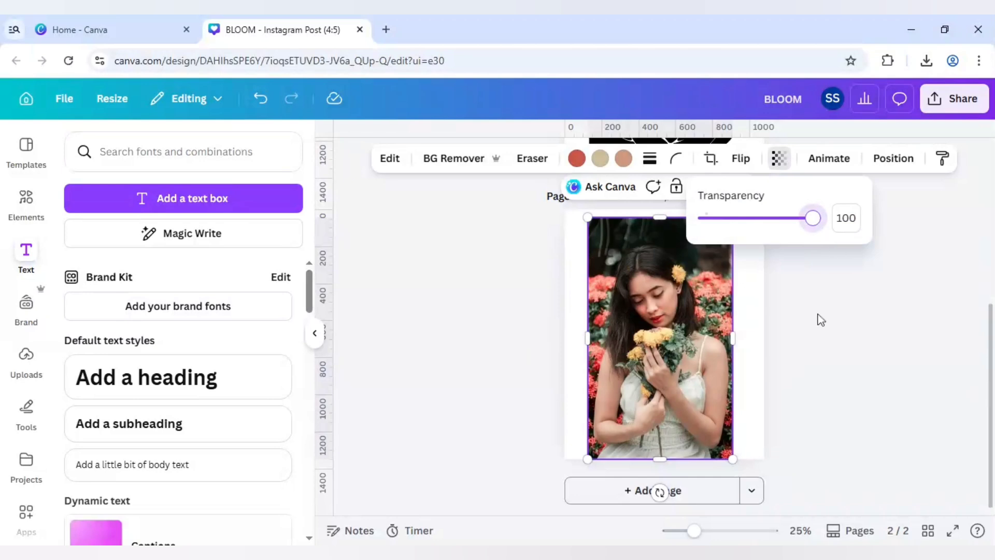
pyautogui.click(695, 354)
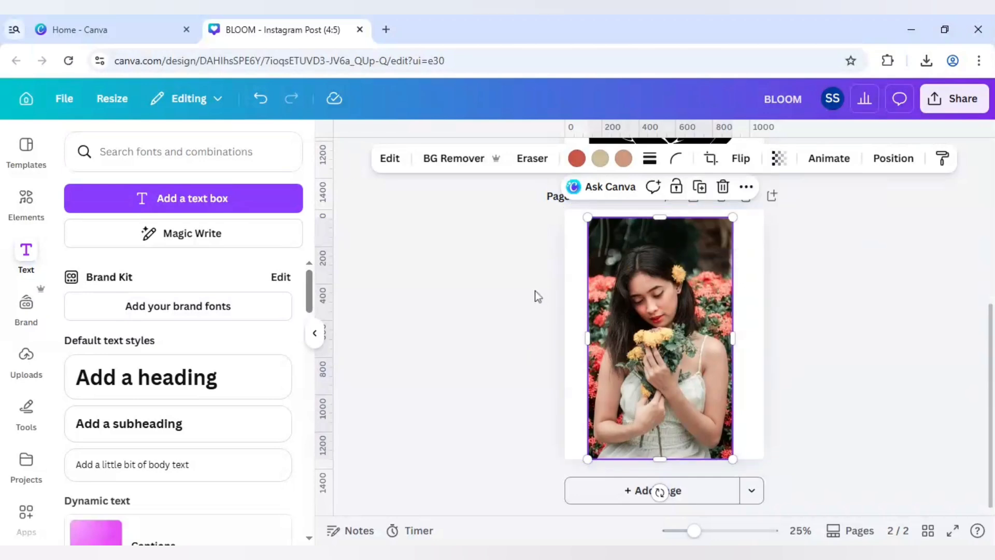
# Expand the photo to the whole page with Magic Expand and keep the third generated result.
pyautogui.click(392, 159)
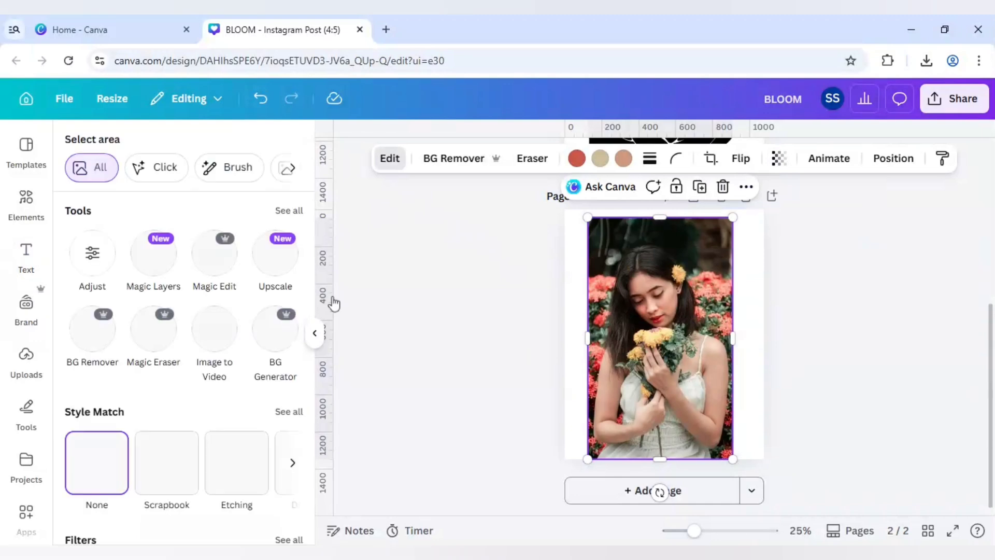
pyautogui.click(278, 252)
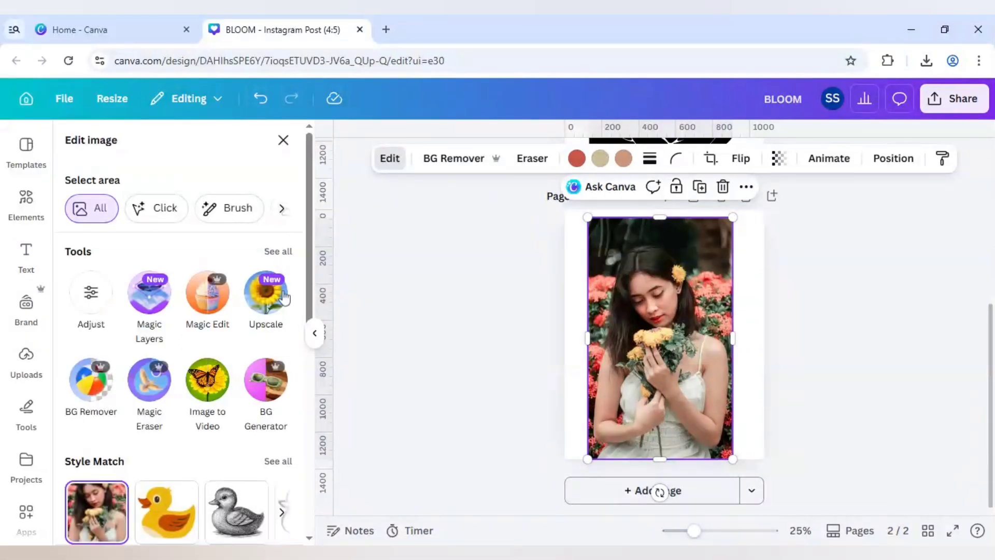
pyautogui.click(267, 415)
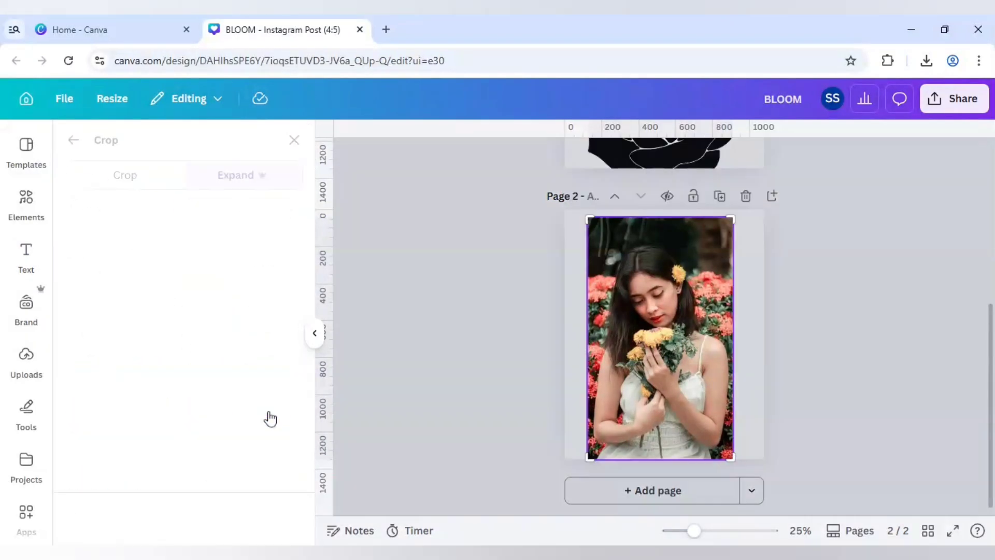
pyautogui.click(196, 295)
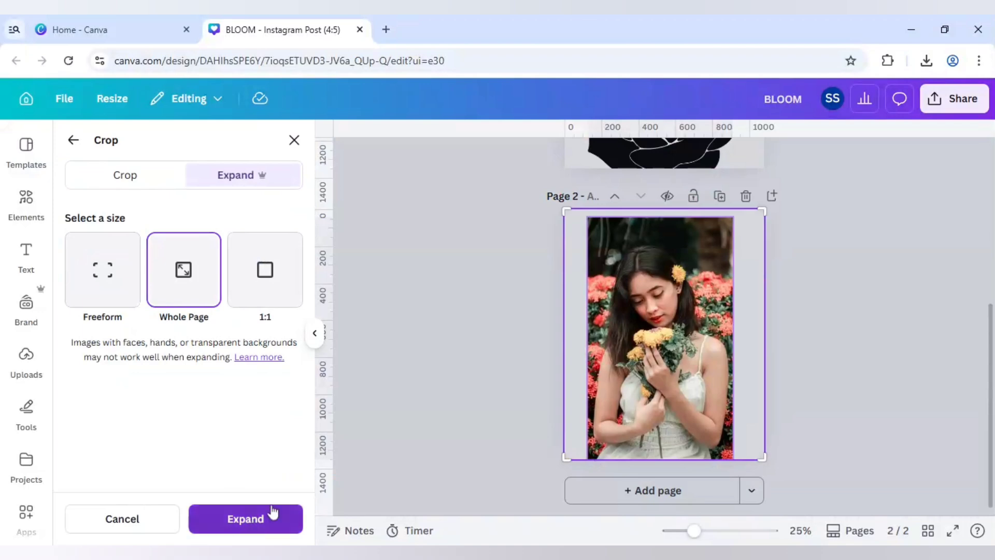
pyautogui.click(270, 514)
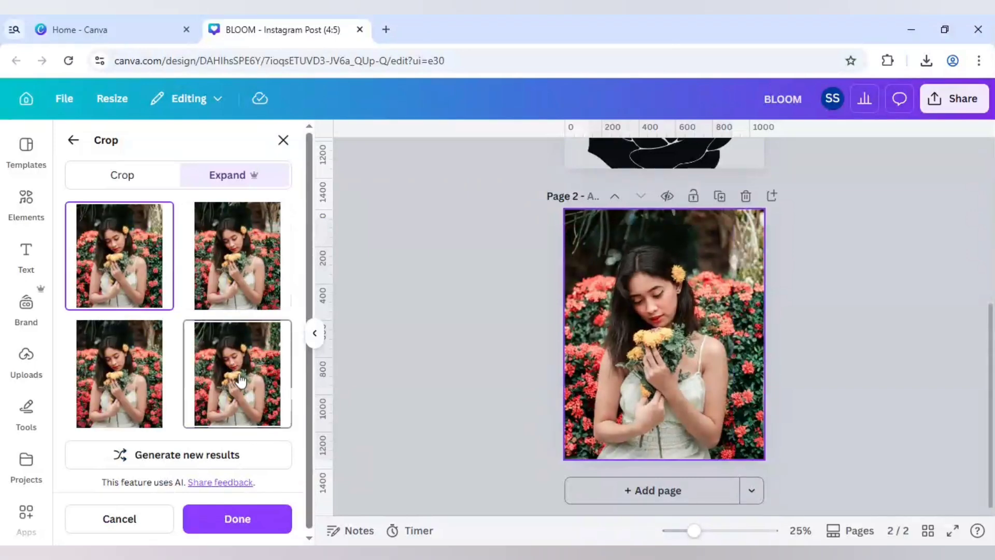
pyautogui.click(148, 389)
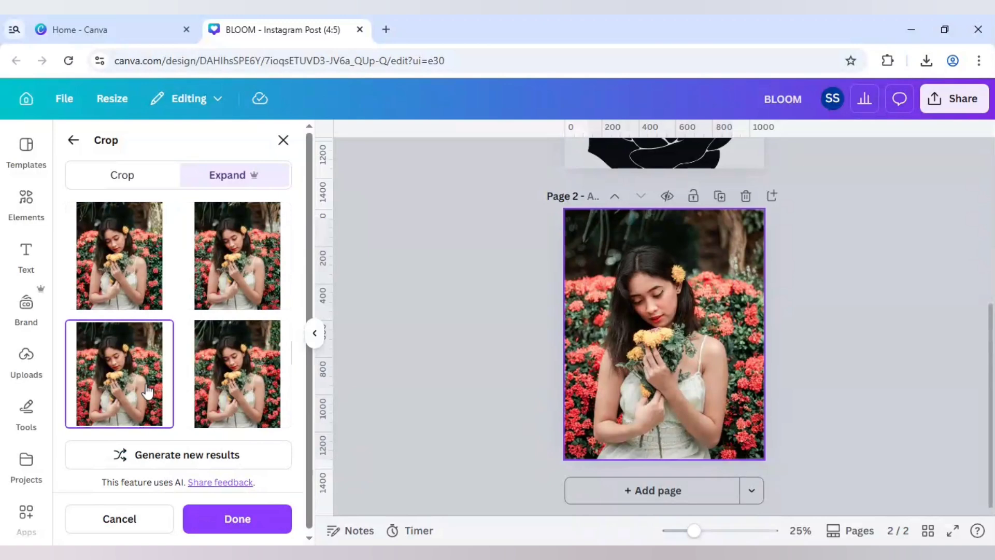
pyautogui.click(255, 522)
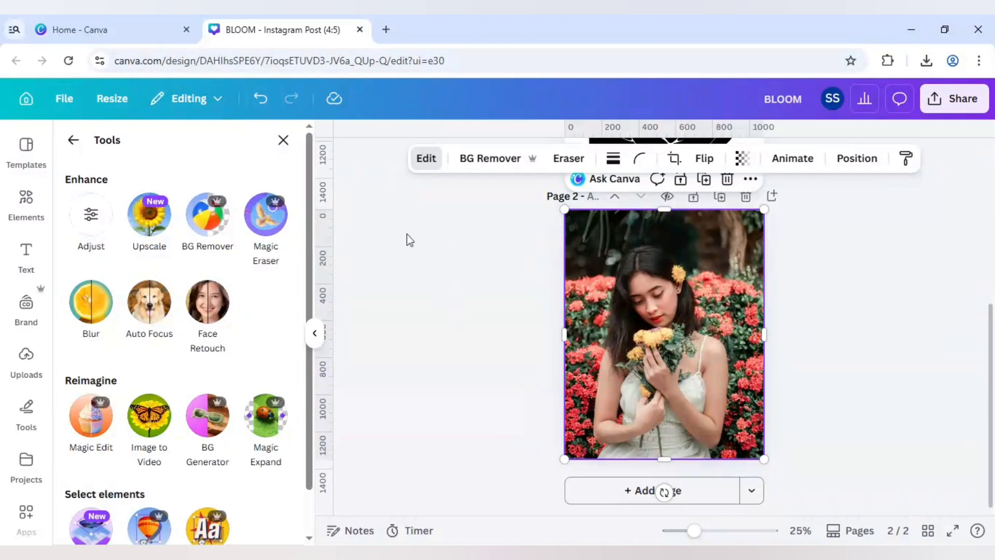
# Adjust the expanded photo's light with brightness 18, highlights 23 and whites 17.
pyautogui.click(82, 230)
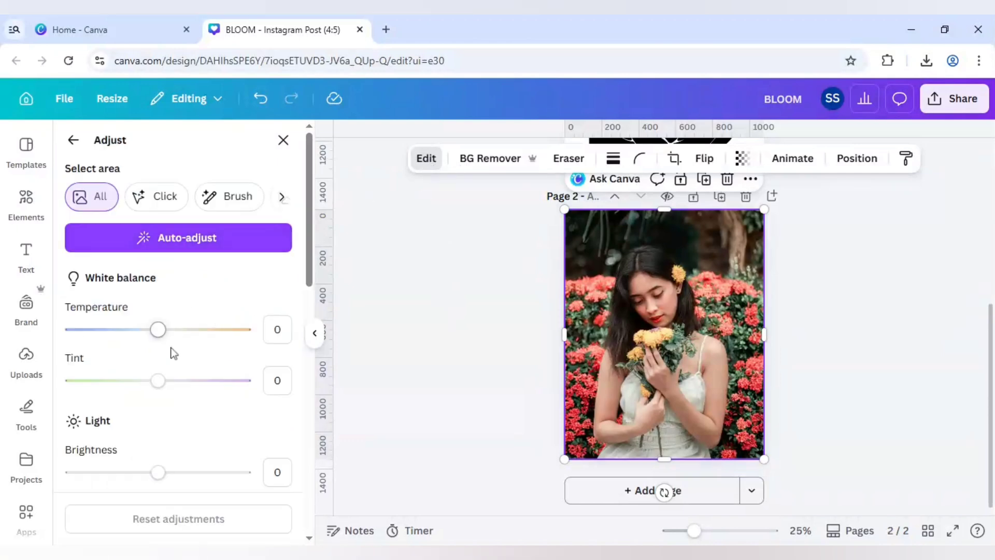
pyautogui.scroll(-2, 173, 363)
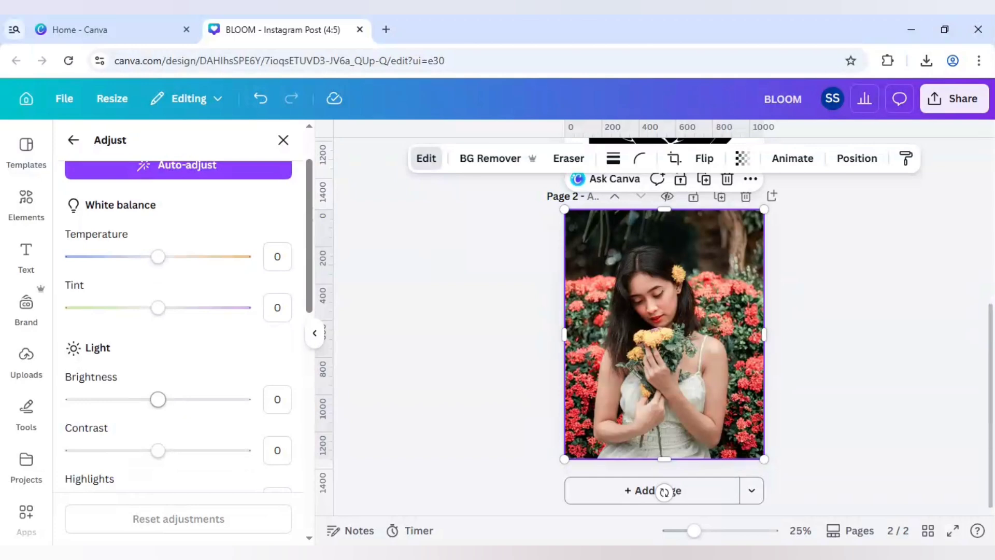
pyautogui.moveTo(158, 399); pyautogui.dragTo(173, 399)
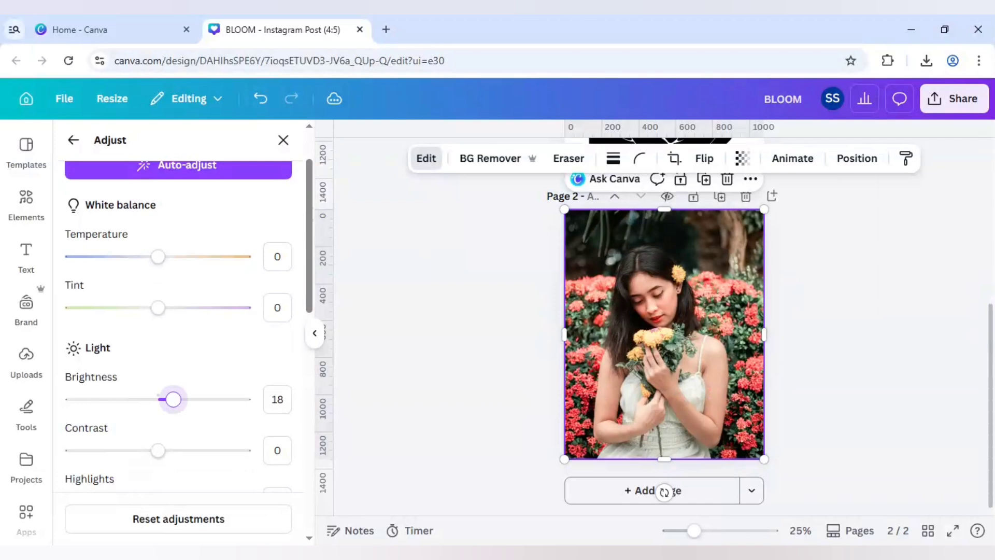
pyautogui.scroll(-3, 185, 413)
pyautogui.click(178, 357)
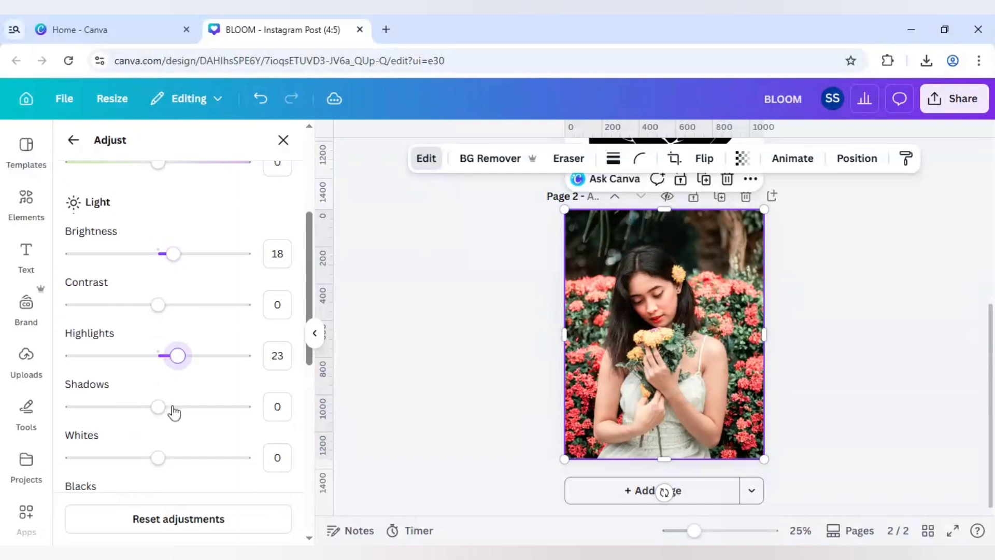
pyautogui.scroll(-2, 173, 412)
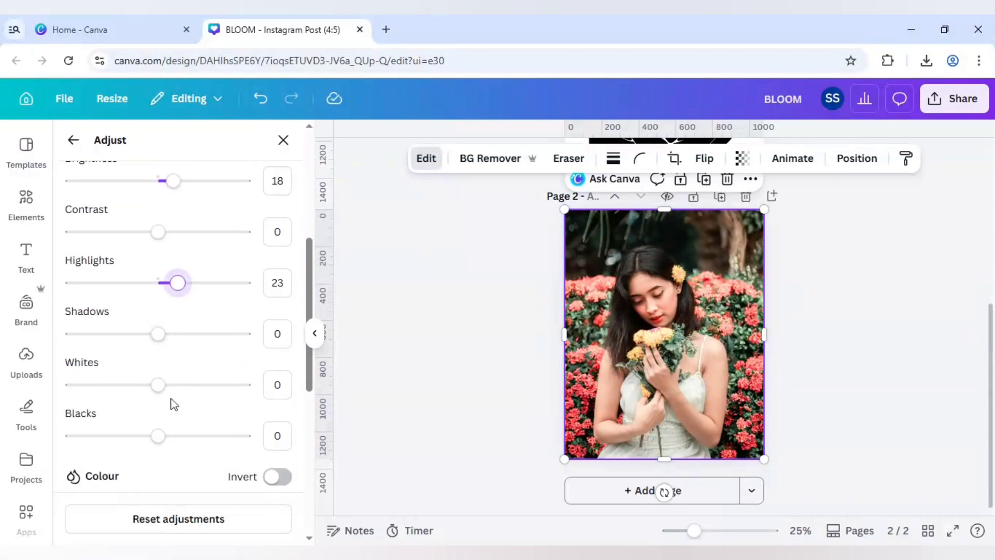
pyautogui.click(173, 385)
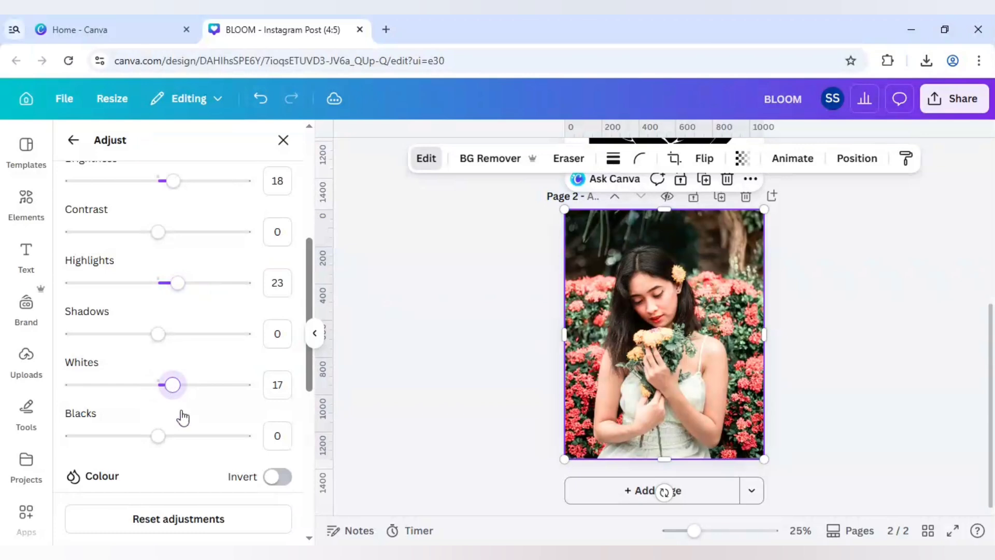
# Set the expanded photo's saturation to 11 and deselect it.
pyautogui.scroll(-3, 193, 435)
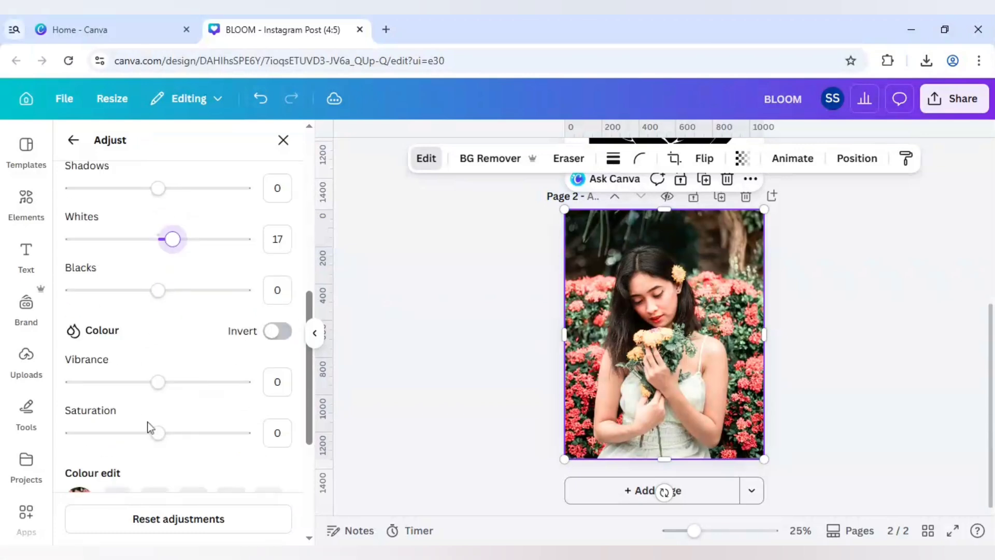
pyautogui.click(174, 434)
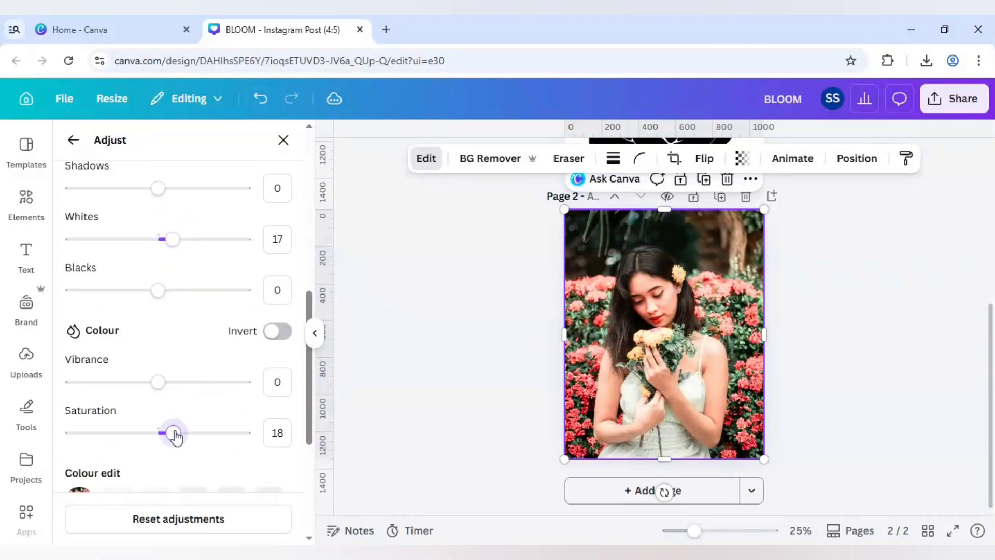
pyautogui.moveTo(180, 438); pyautogui.dragTo(169, 439)
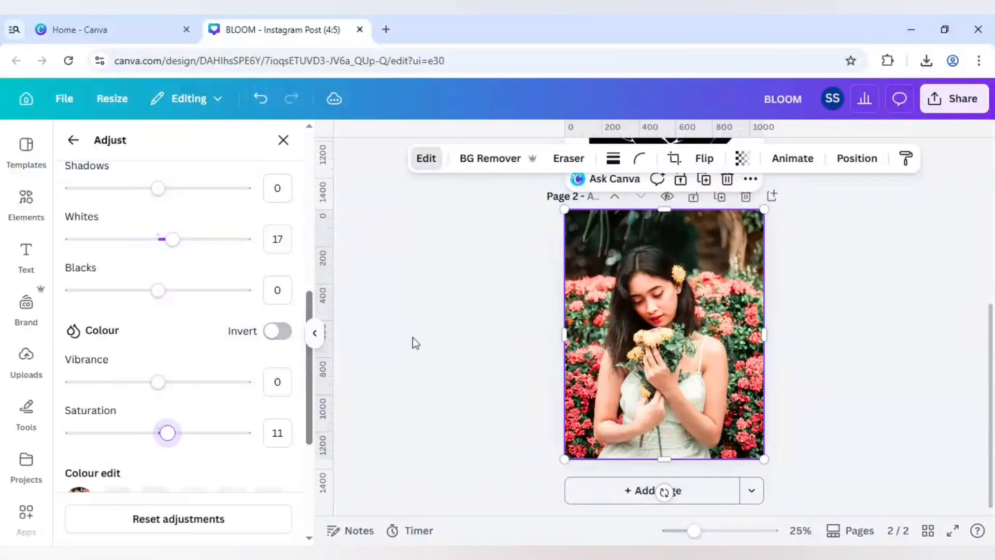
pyautogui.click(412, 360)
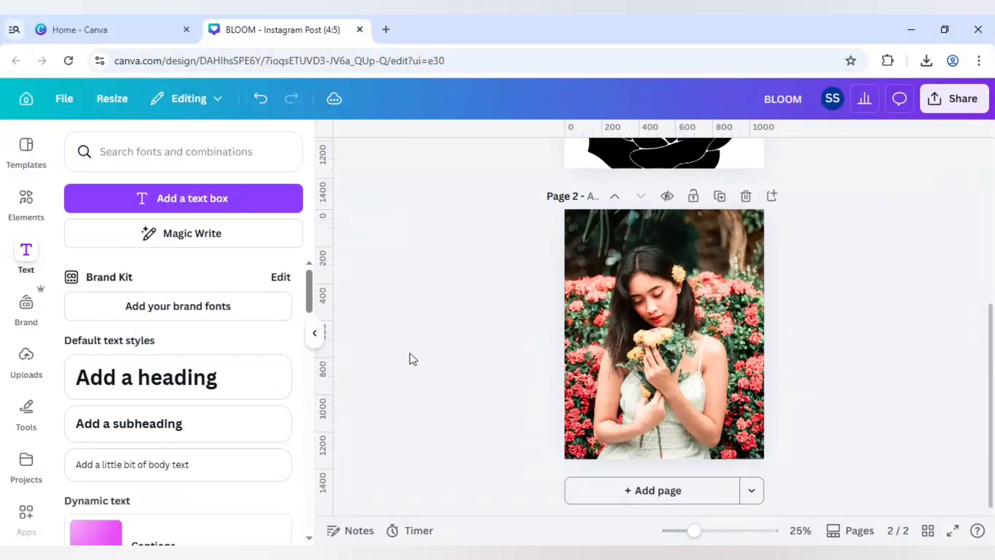
pyautogui.click(670, 382)
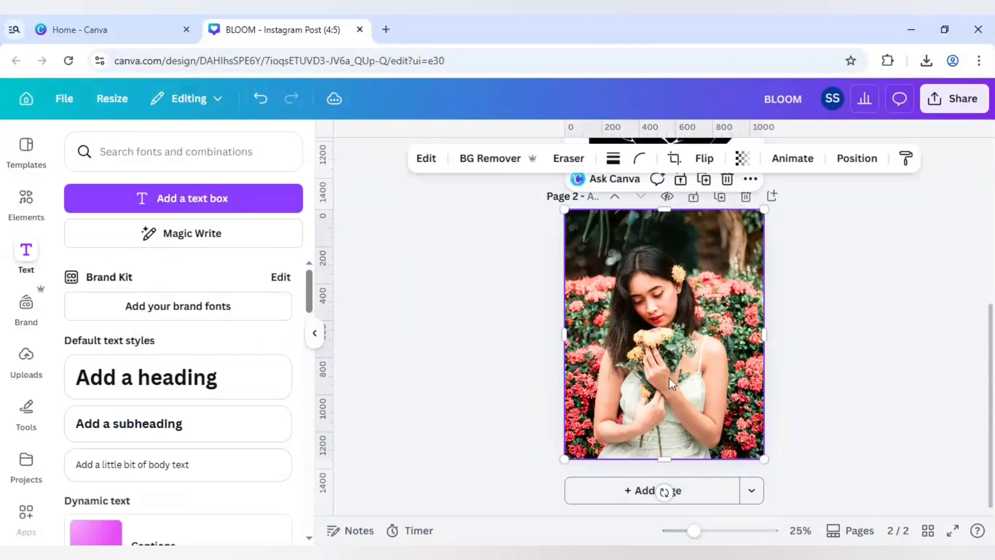
pyautogui.click(534, 371)
# Download pages 1–2 of the design as PNG images at 1,080 × 1,350 px.
pyautogui.scroll(4, 536, 372)
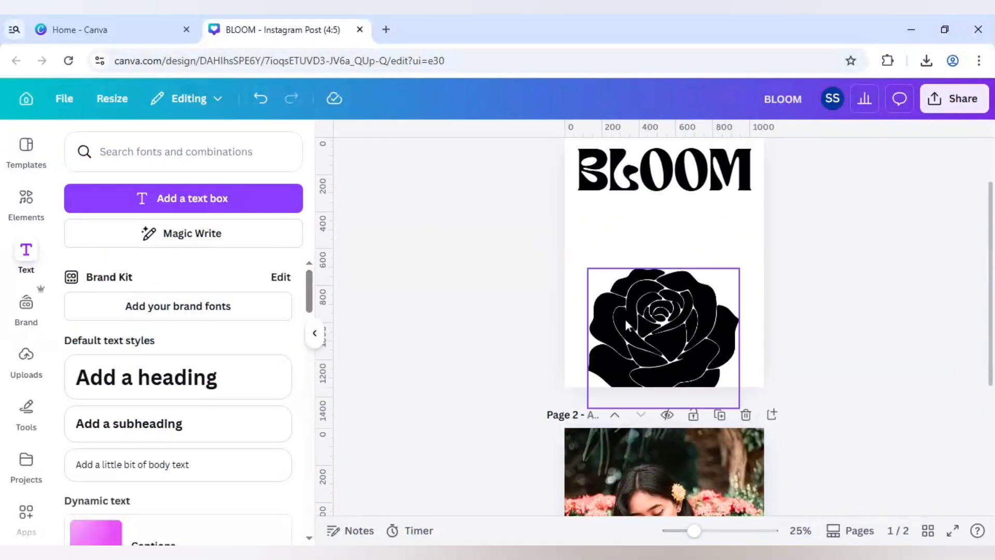
pyautogui.scroll(2, 539, 331)
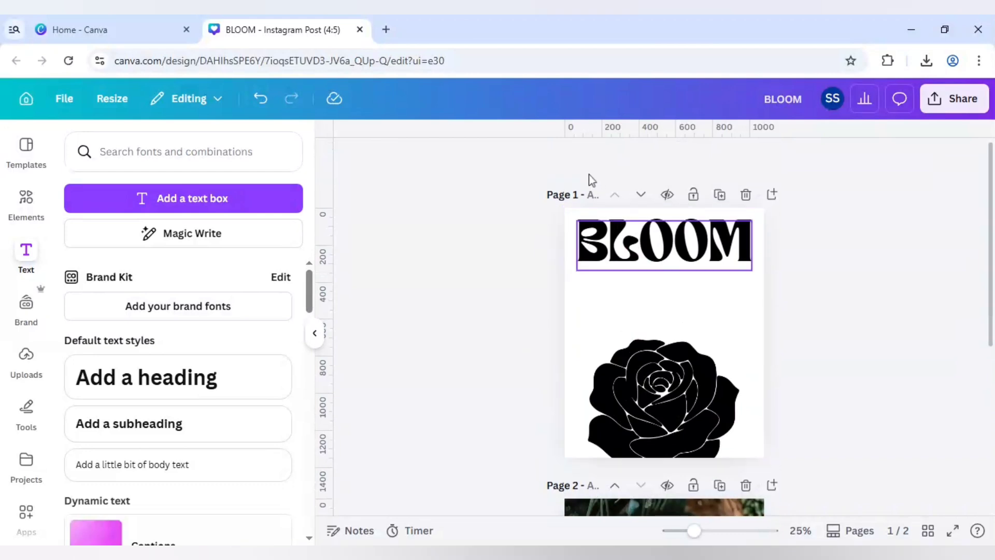
pyautogui.click(956, 98)
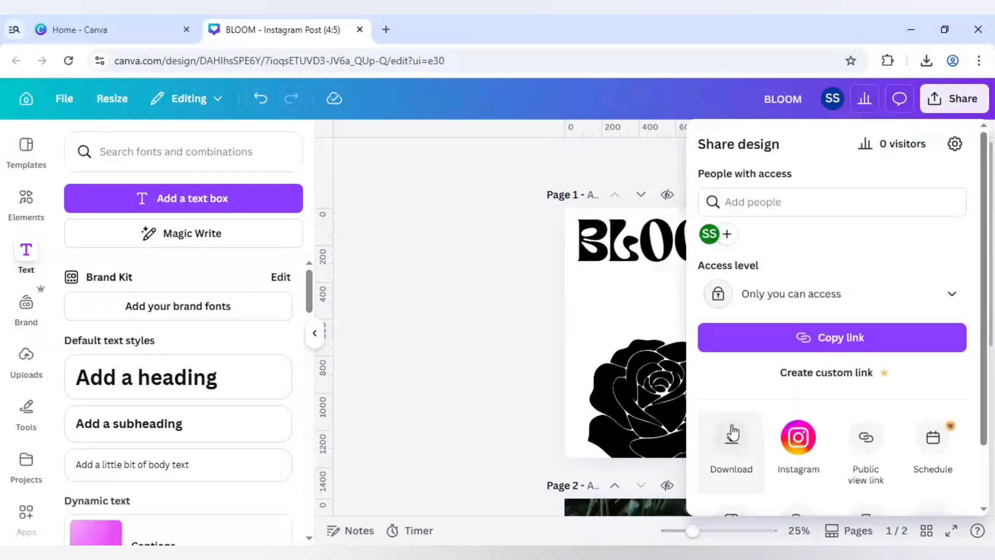
pyautogui.click(732, 430)
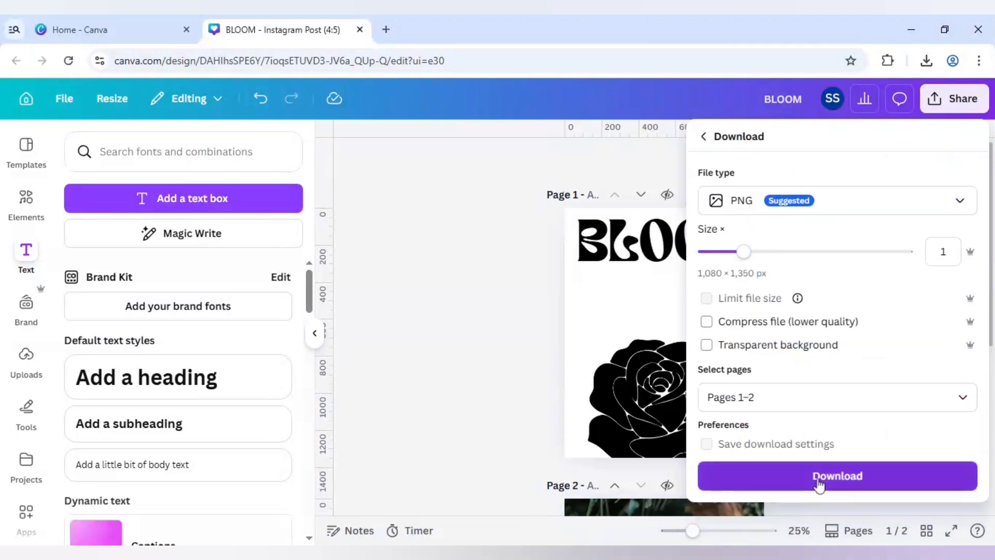
pyautogui.click(818, 477)
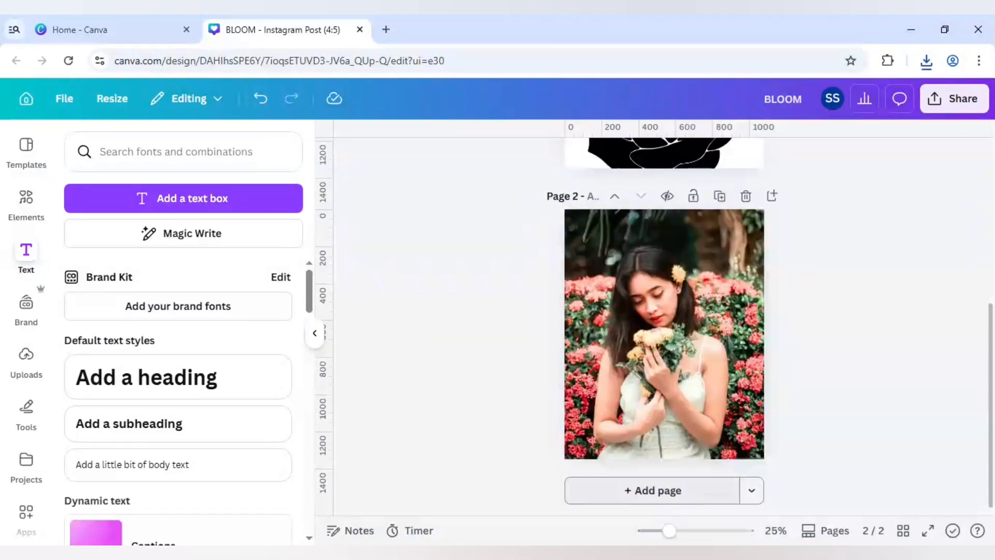
# Add a third page and place the downloaded image of the BLOOM heading and rose on it.
pyautogui.click(682, 490)
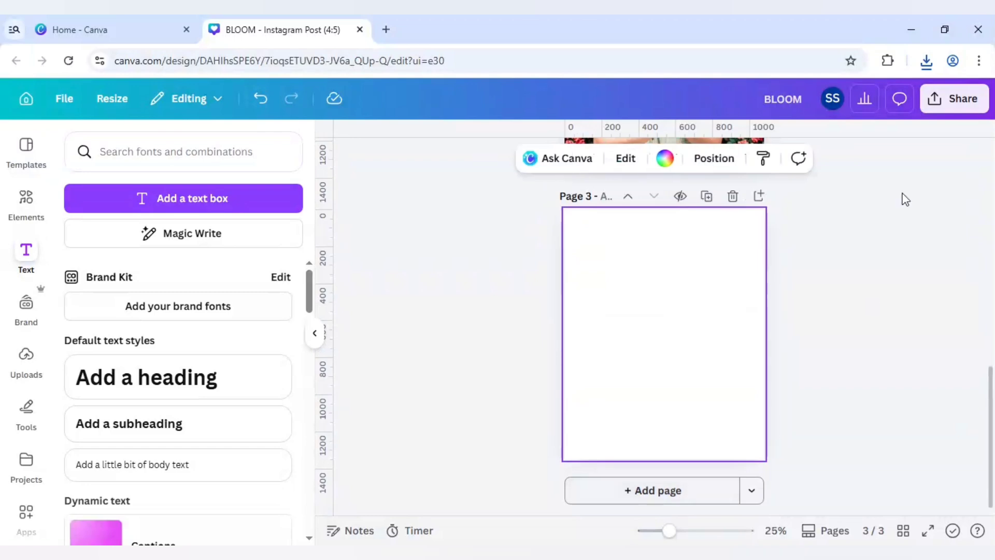
pyautogui.click(928, 62)
pyautogui.moveTo(829, 122); pyautogui.dragTo(654, 279)
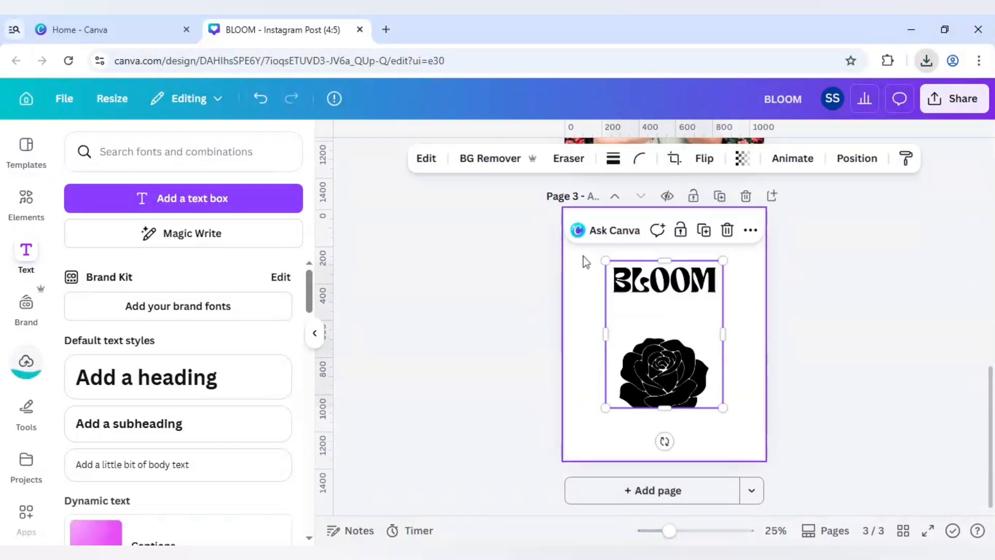
# Place the downloaded portrait image near page 3's upper-right corner and shift the heading-and-rose image toward the page's lower left.
pyautogui.click(524, 291)
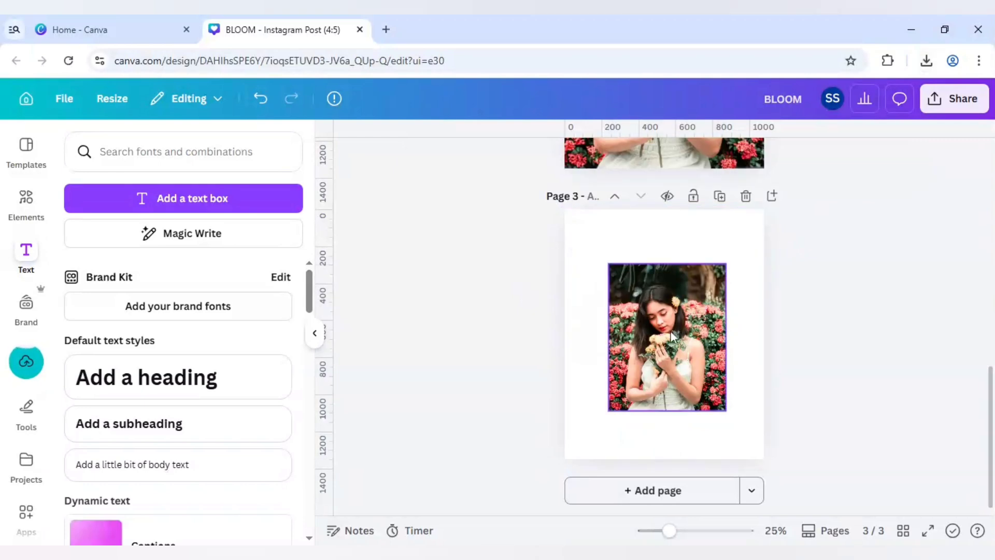
pyautogui.moveTo(671, 333); pyautogui.dragTo(717, 288)
pyautogui.click(612, 366)
pyautogui.moveTo(605, 335); pyautogui.dragTo(599, 378)
pyautogui.click(263, 99)
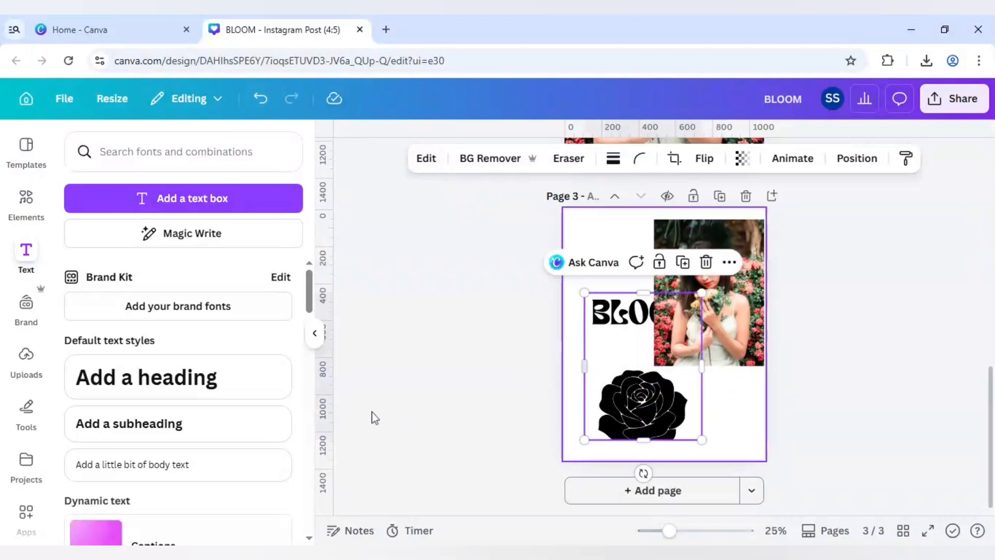
# Search the Canva apps for "blend" and open the Blend Image app.
pyautogui.click(24, 513)
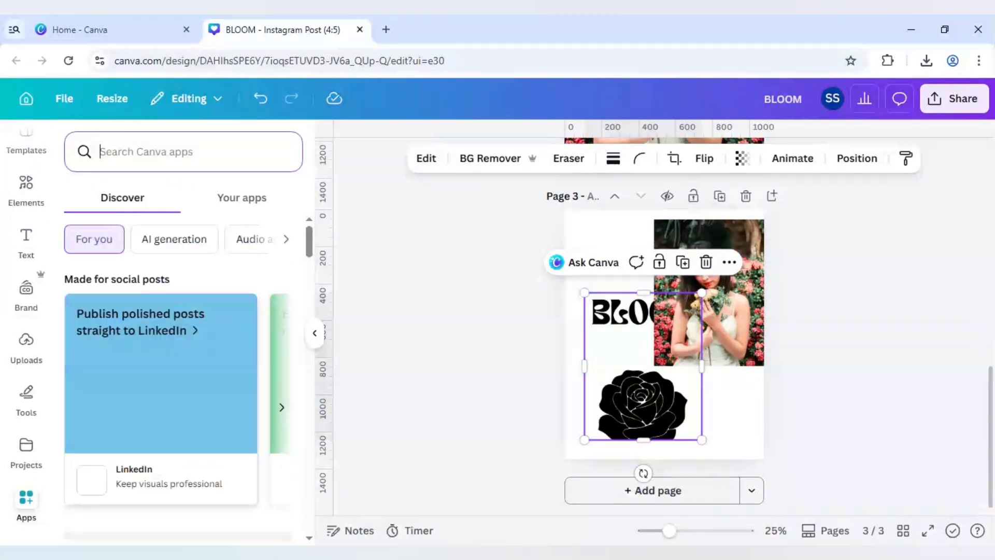
pyautogui.write('blend')
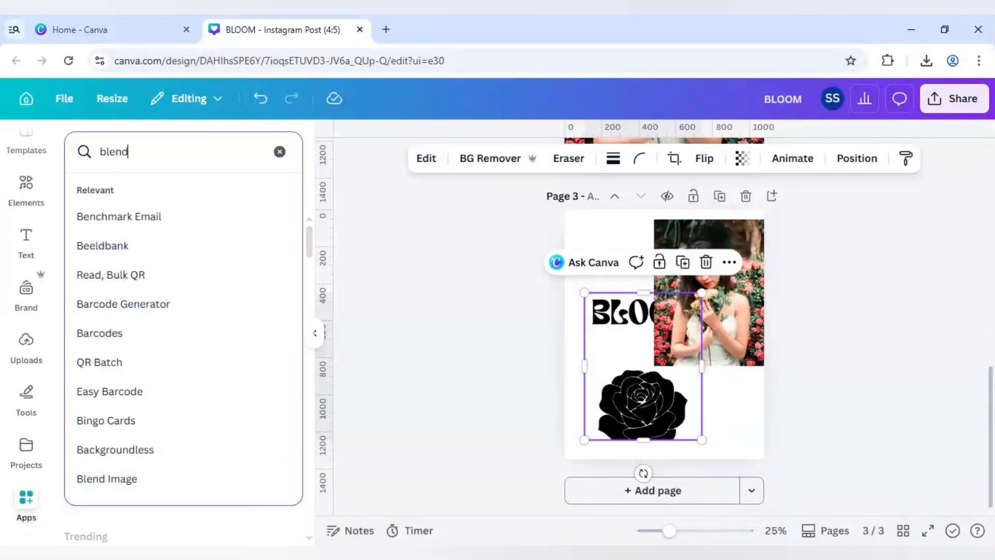
pyautogui.press('Return')
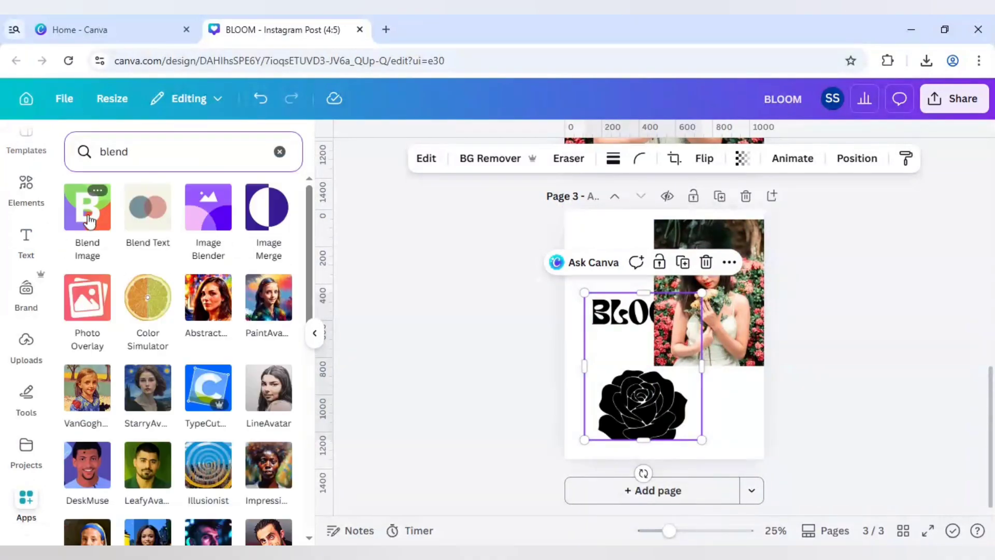
pyautogui.click(90, 220)
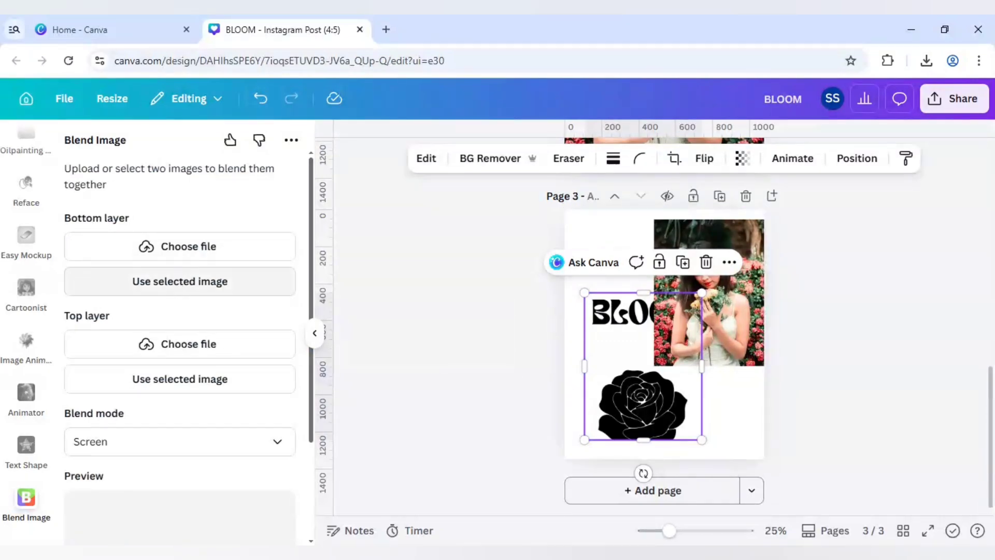
# Use the heading-and-rose image as the blend's bottom layer and the portrait as its top layer.
pyautogui.click(174, 284)
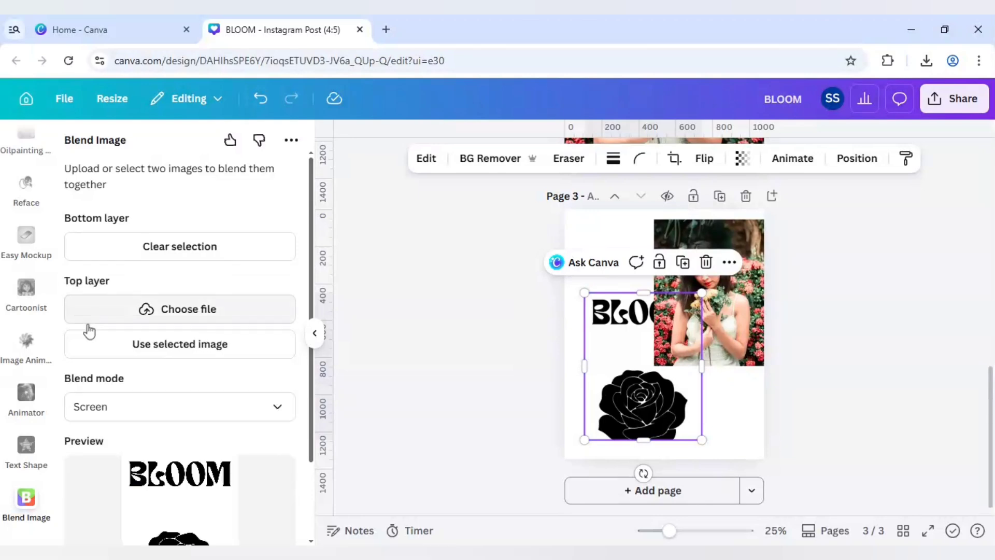
pyautogui.click(726, 327)
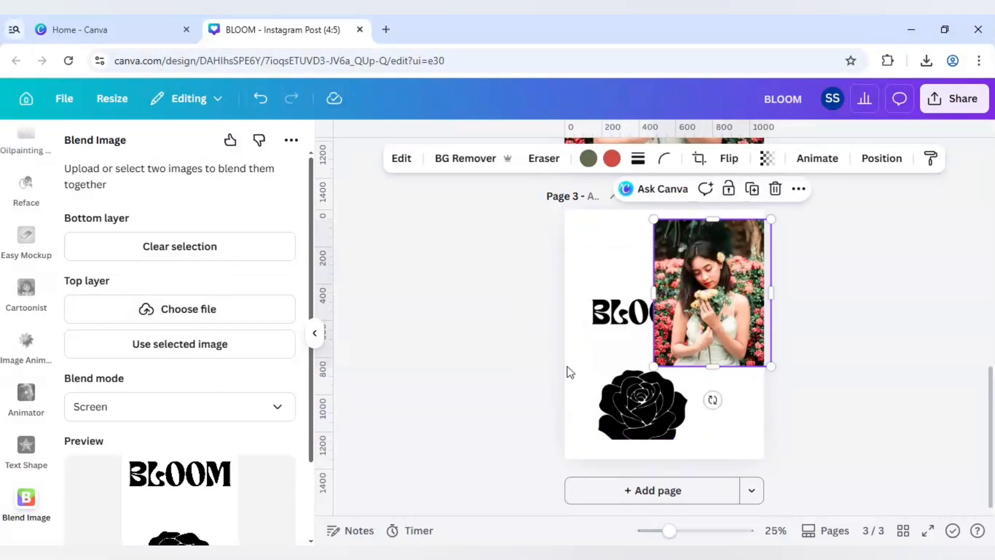
pyautogui.click(220, 343)
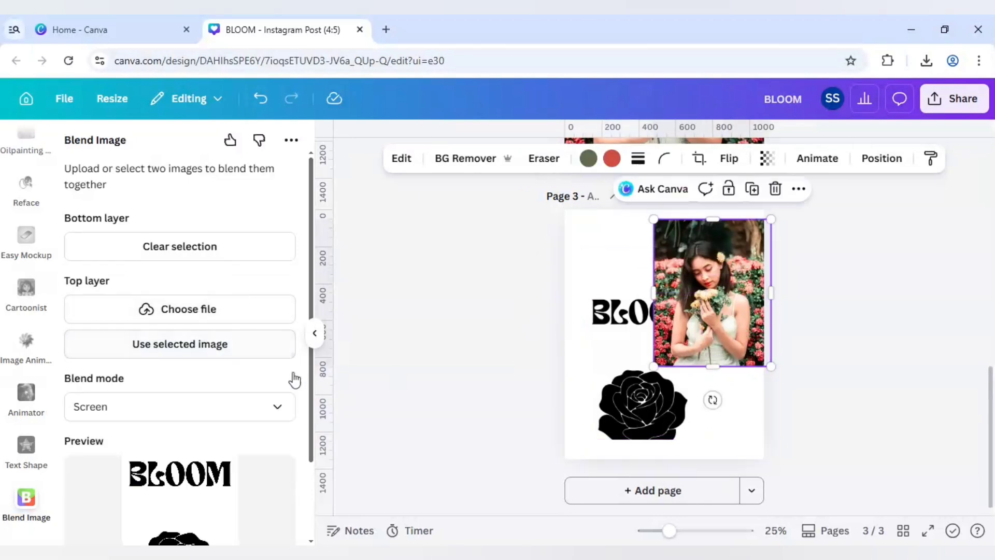
# Add a fourth page and place the blended image at the page's upper-left corner.
pyautogui.click(702, 491)
pyautogui.click(194, 529)
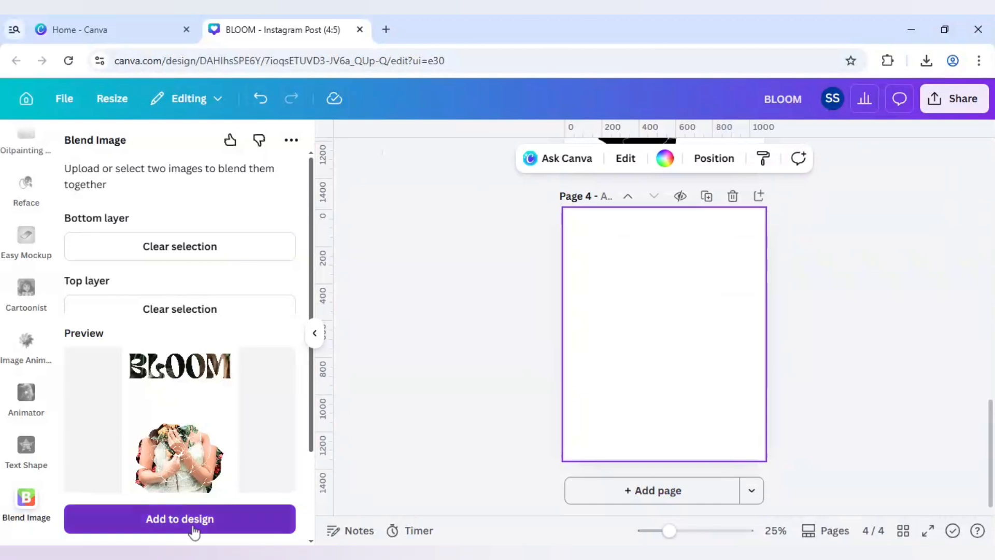
pyautogui.moveTo(659, 338); pyautogui.dragTo(599, 263)
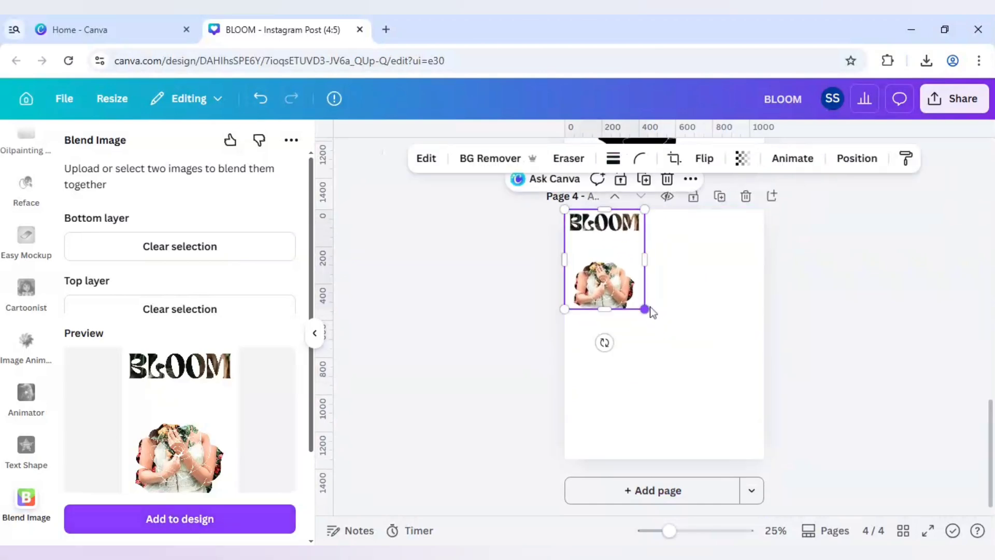
# Enlarge the blended image to fill page 4 and remove its background.
pyautogui.moveTo(645, 310); pyautogui.dragTo(763, 457)
pyautogui.click(807, 402)
pyautogui.click(658, 331)
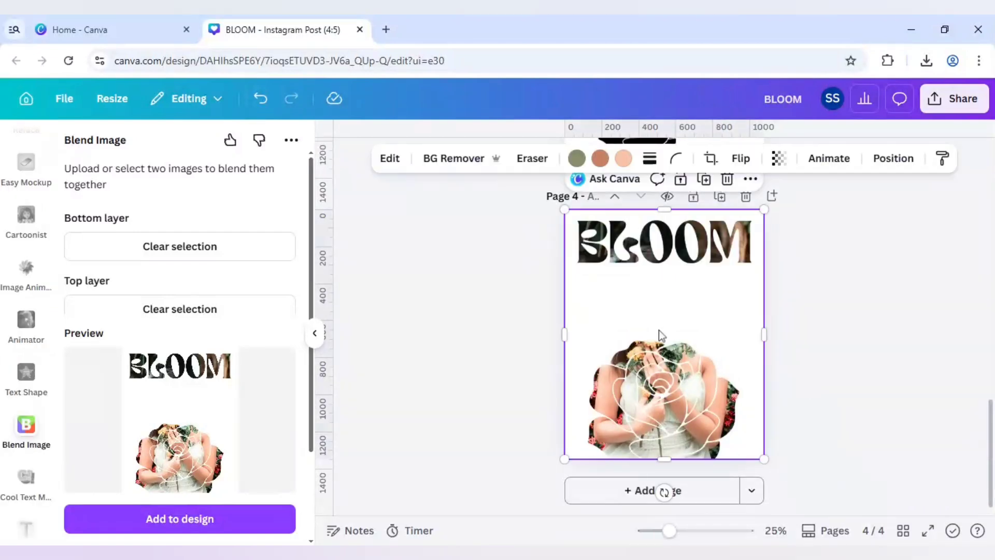
pyautogui.click(465, 164)
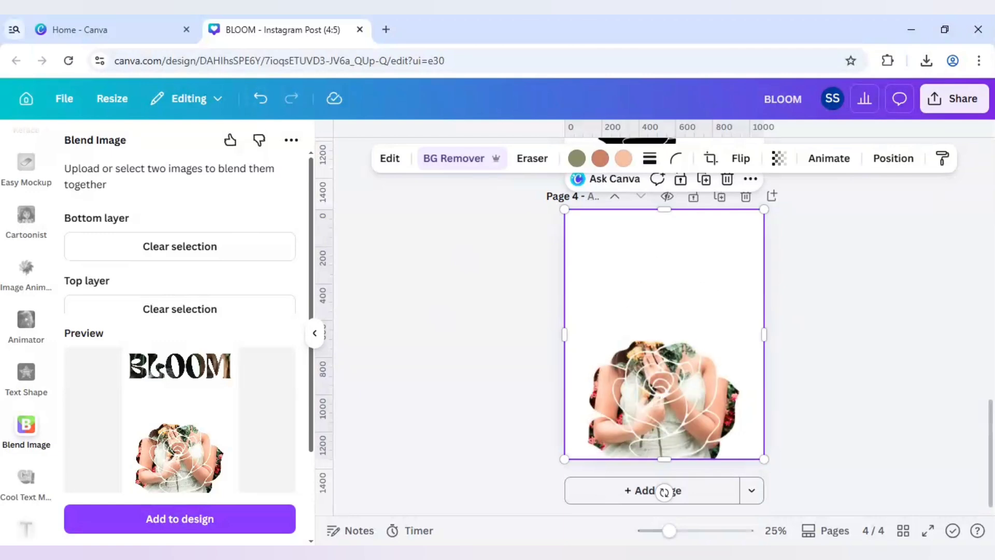
# Add a fifth page and place another copy of the blended image on it, filling the page.
pyautogui.click(700, 499)
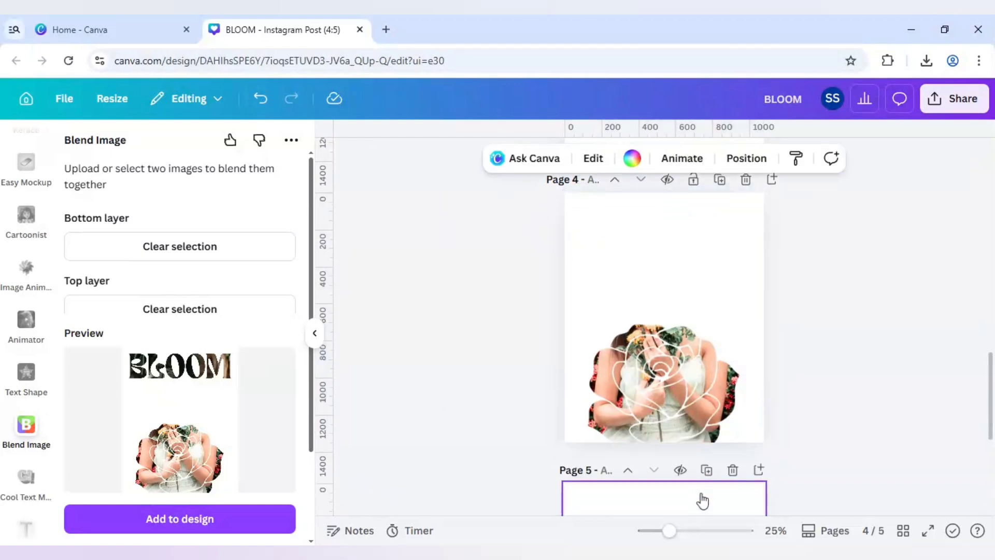
pyautogui.click(267, 531)
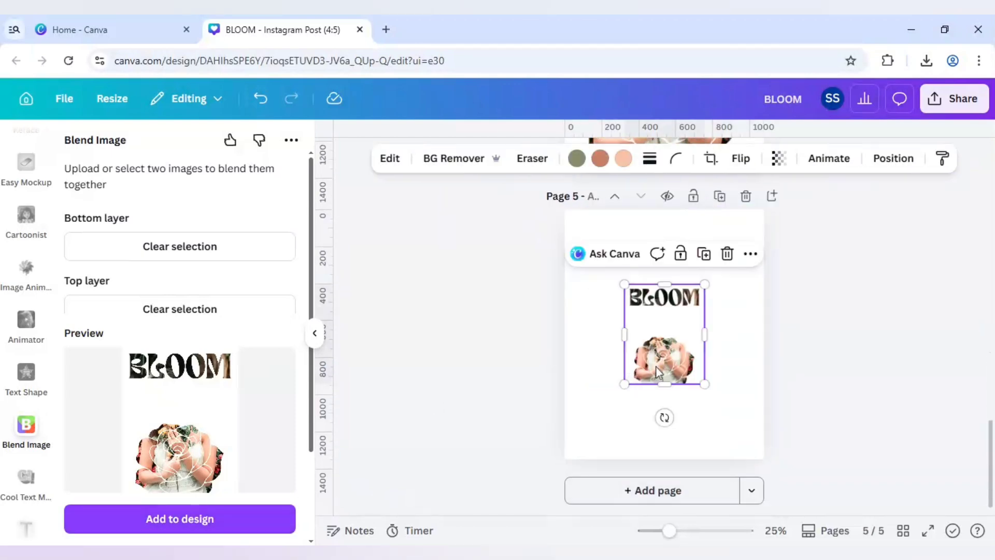
pyautogui.moveTo(615, 301); pyautogui.dragTo(555, 226)
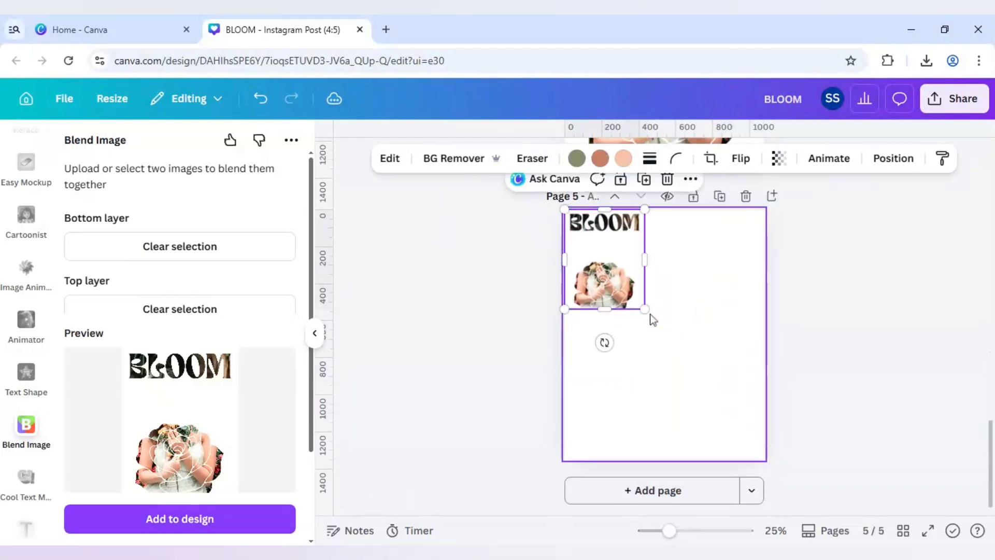
pyautogui.moveTo(717, 419); pyautogui.dragTo(768, 459)
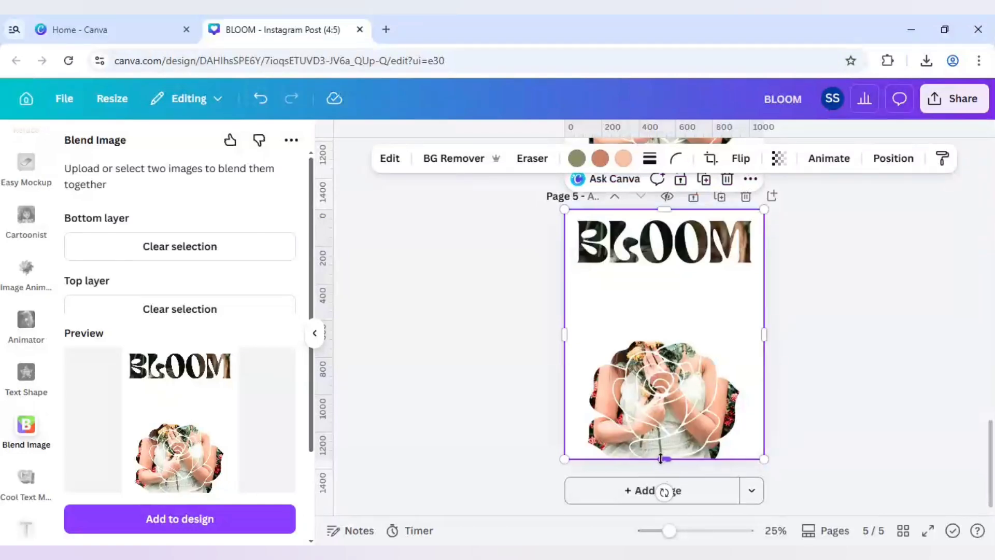
# Crop the blended copy on page 5 to the BLOOM heading and move it onto page 4.
pyautogui.moveTo(660, 459); pyautogui.dragTo(688, 266)
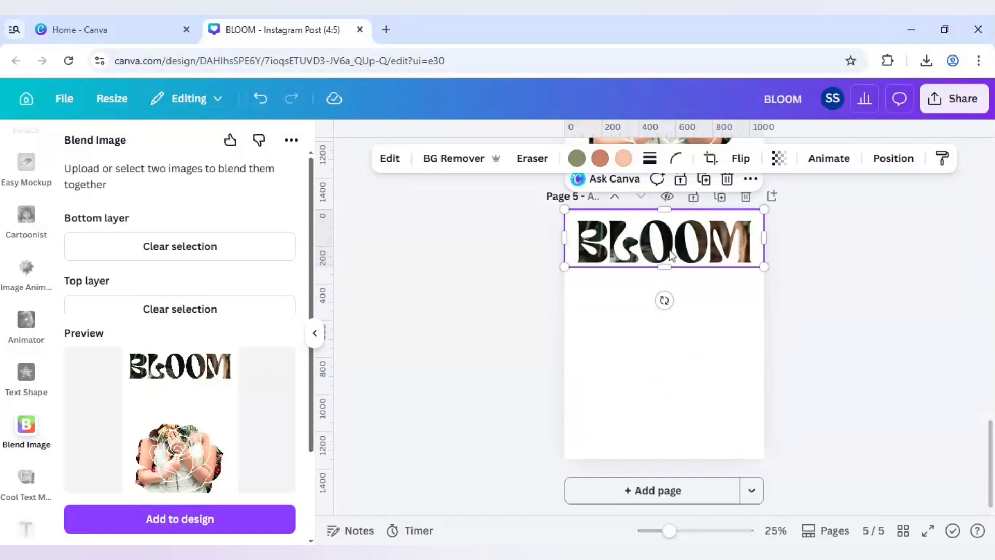
pyautogui.press('Delete')
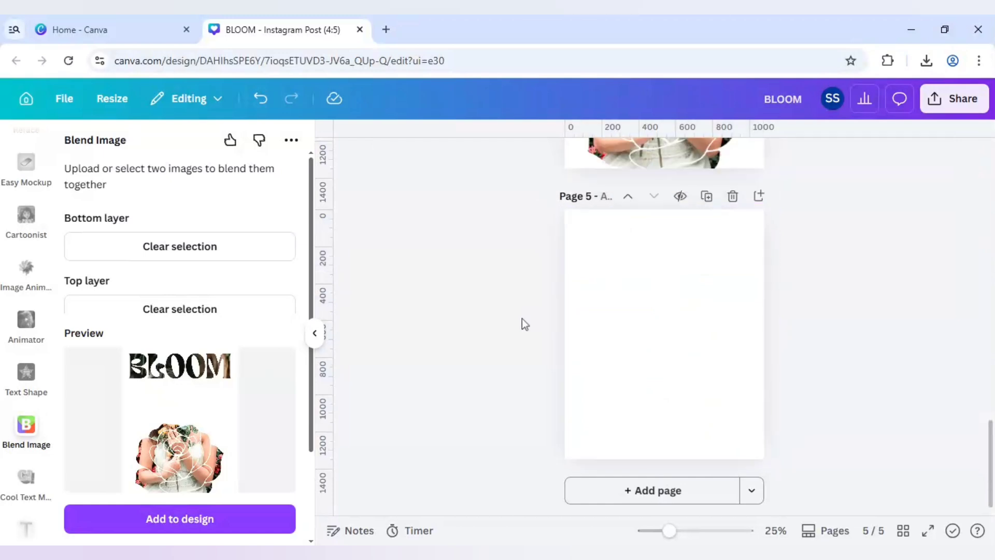
pyautogui.scroll(5, 521, 319)
pyautogui.click(574, 296)
pyautogui.hotkey('ctrl', 'v')
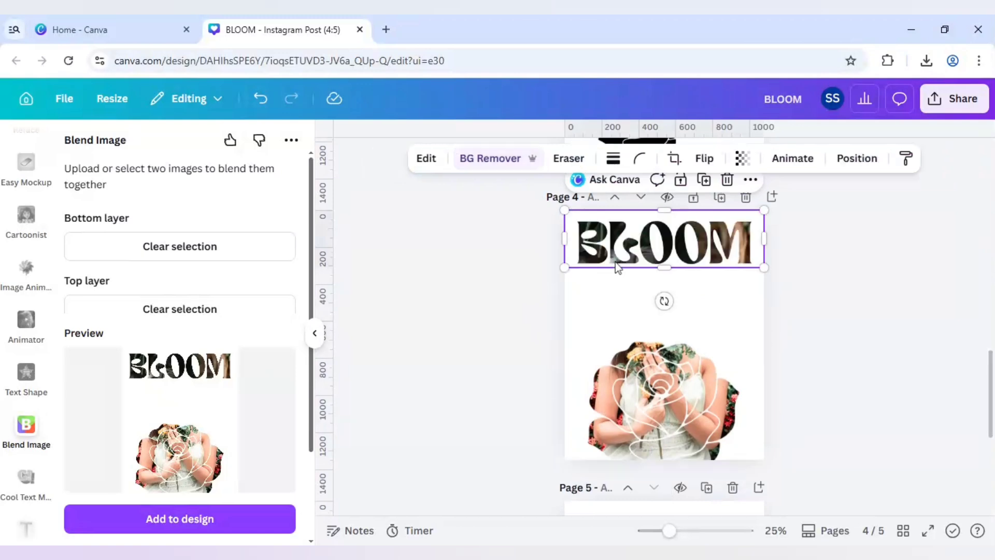
# Delete the empty page 5.
pyautogui.click(692, 305)
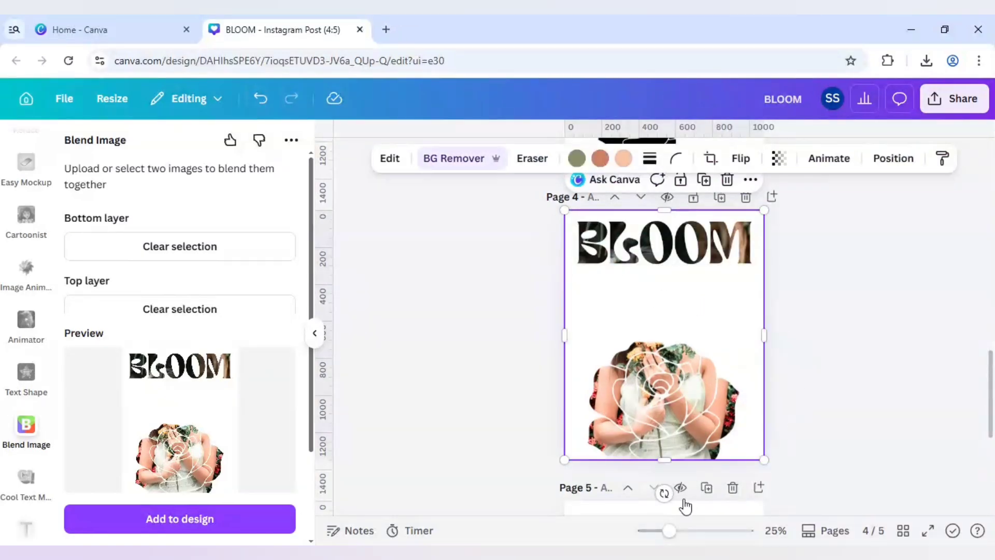
pyautogui.scroll(-2, 803, 477)
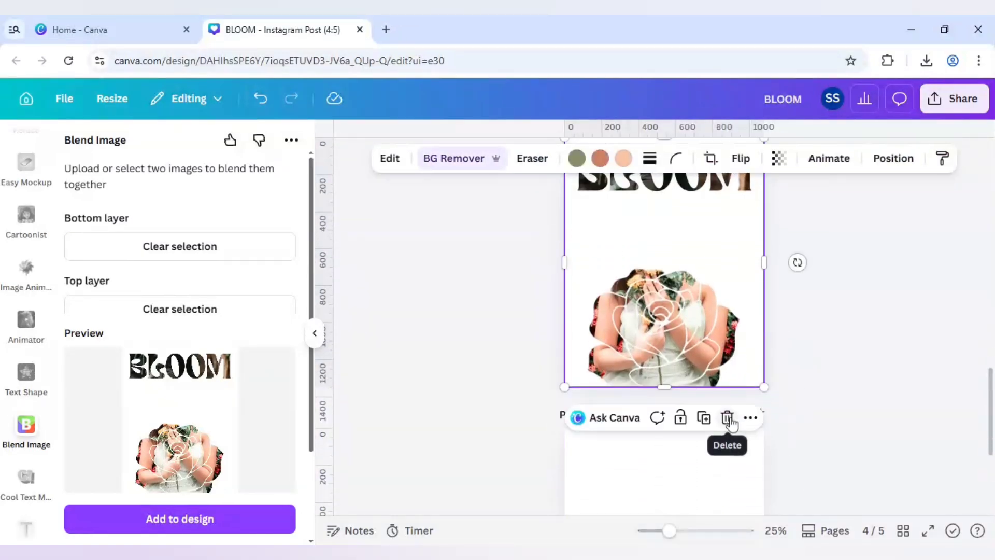
pyautogui.click(800, 446)
pyautogui.click(732, 417)
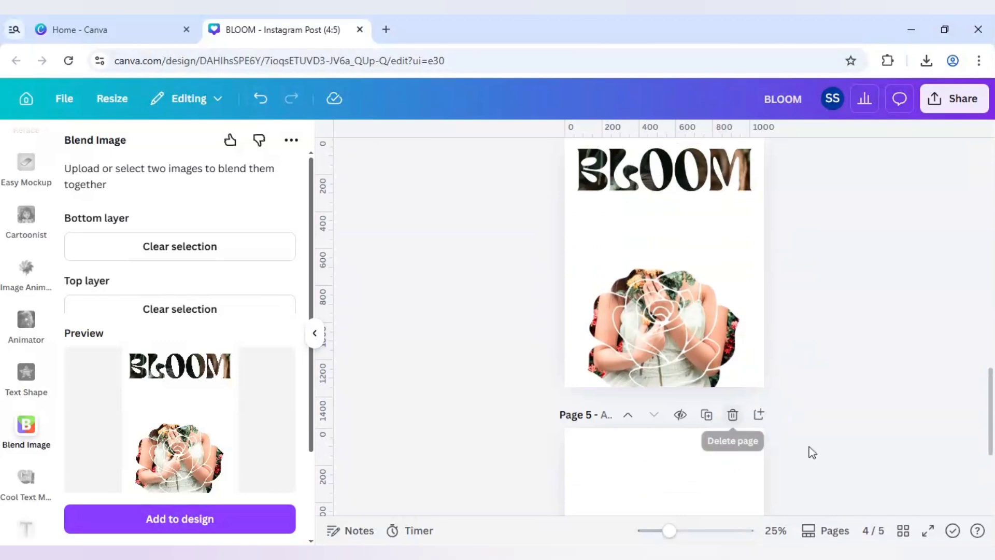
# Copy the portrait from page 3 onto page 4.
pyautogui.scroll(10, 813, 393)
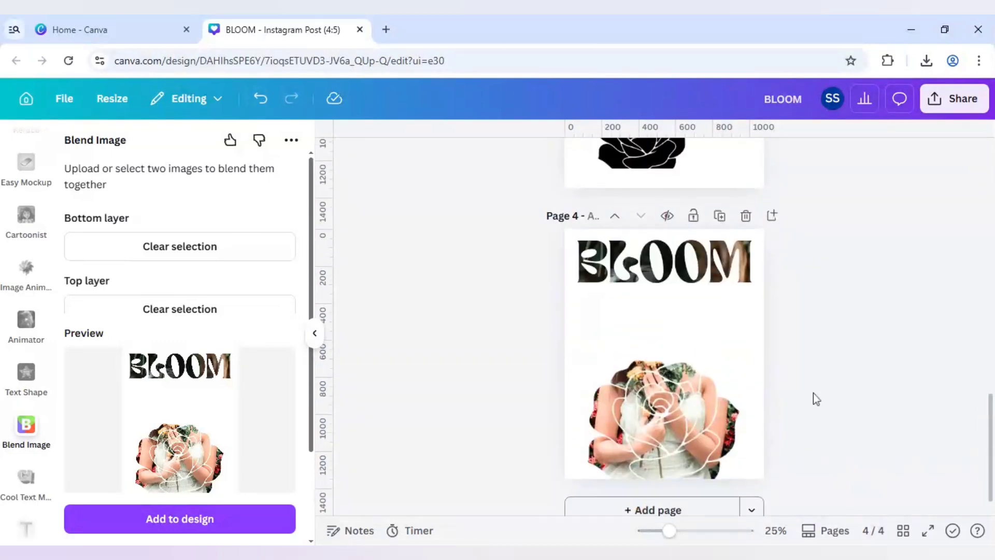
pyautogui.click(746, 360)
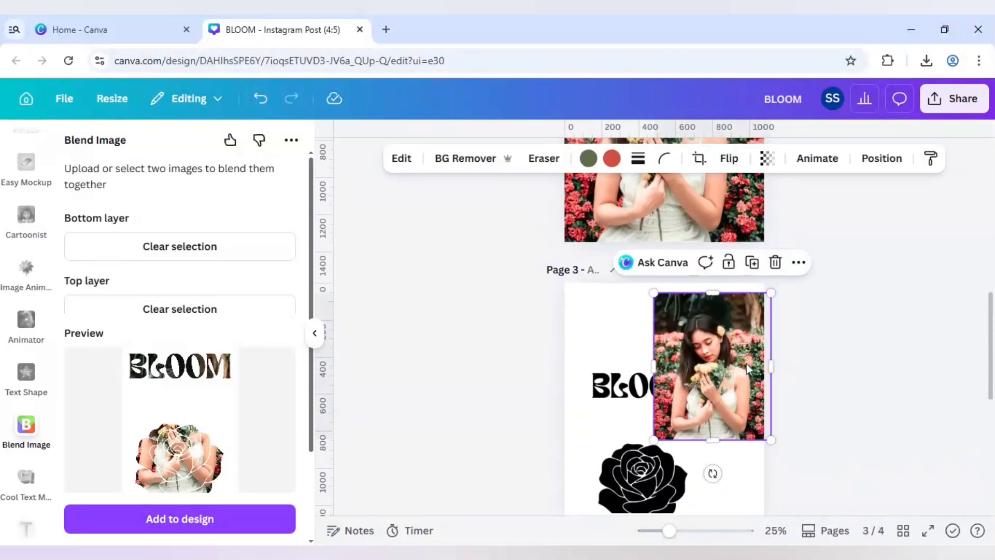
pyautogui.click(530, 371)
pyautogui.scroll(-5, 530, 371)
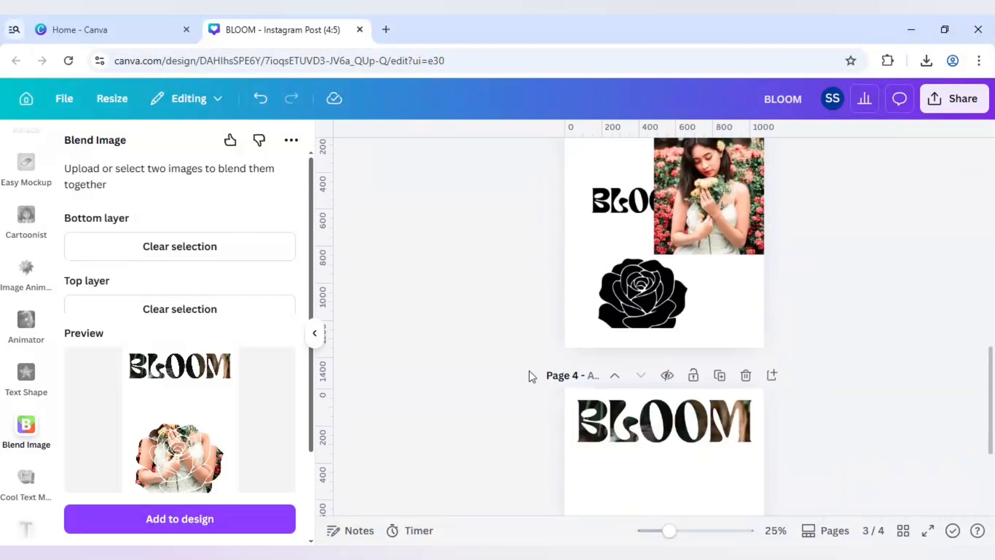
pyautogui.hotkey('ctrl', 'v')
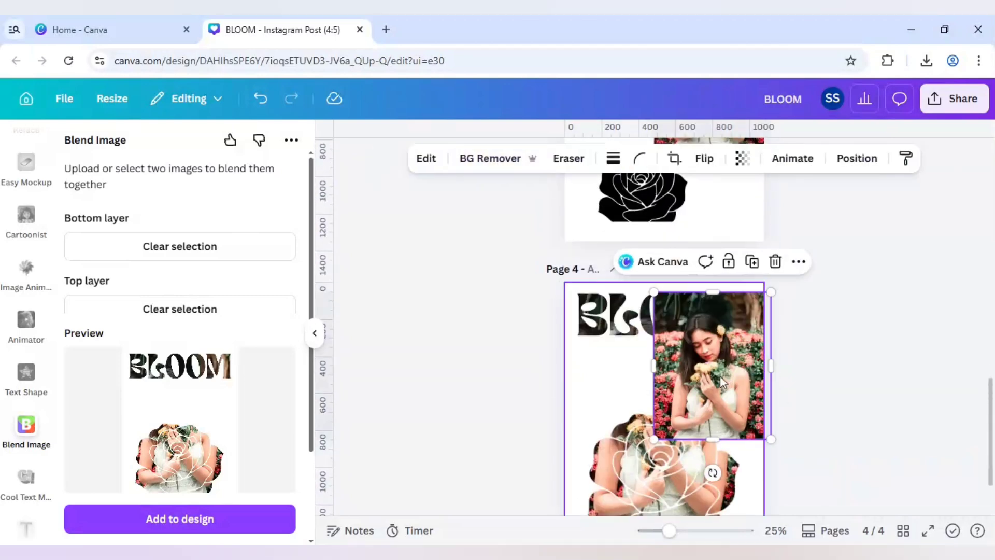
# Enlarge the portrait to fill page 4 and remove its background.
pyautogui.moveTo(721, 382); pyautogui.dragTo(764, 458)
pyautogui.scroll(-2, 629, 365)
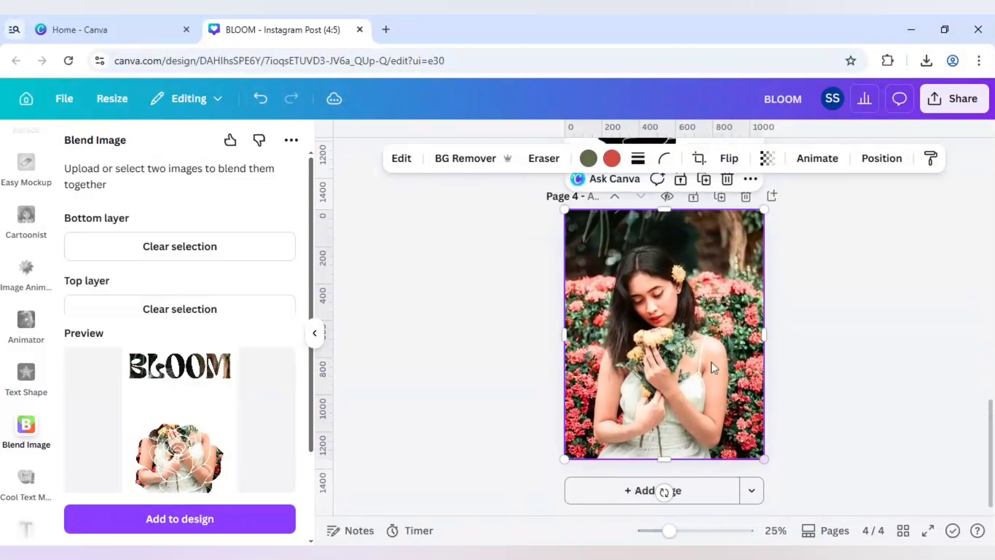
pyautogui.click(463, 162)
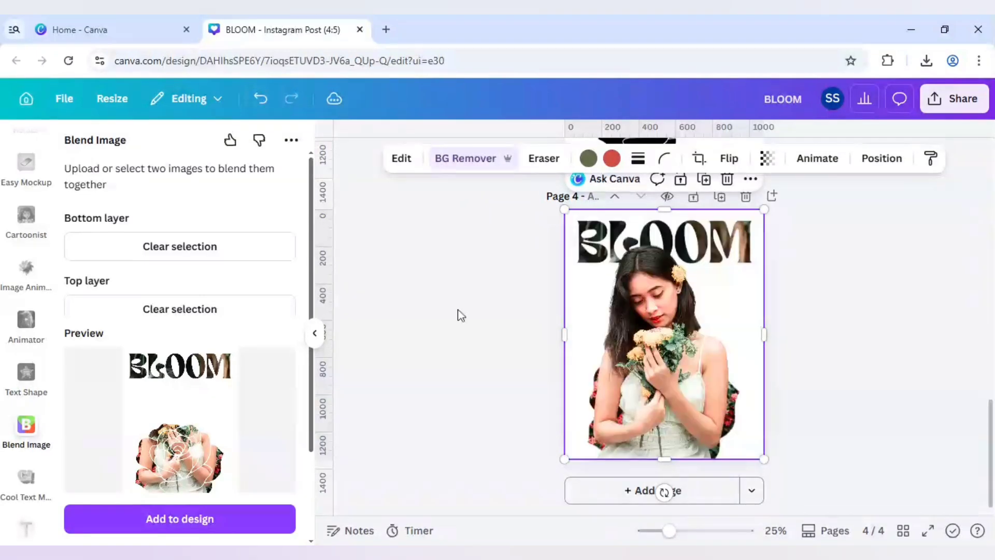
# Reorder page 4's layers with the rose cutout above the portrait and the BLOOM heading below both, and crop the portrait's lower edge.
pyautogui.rightClick(666, 322)
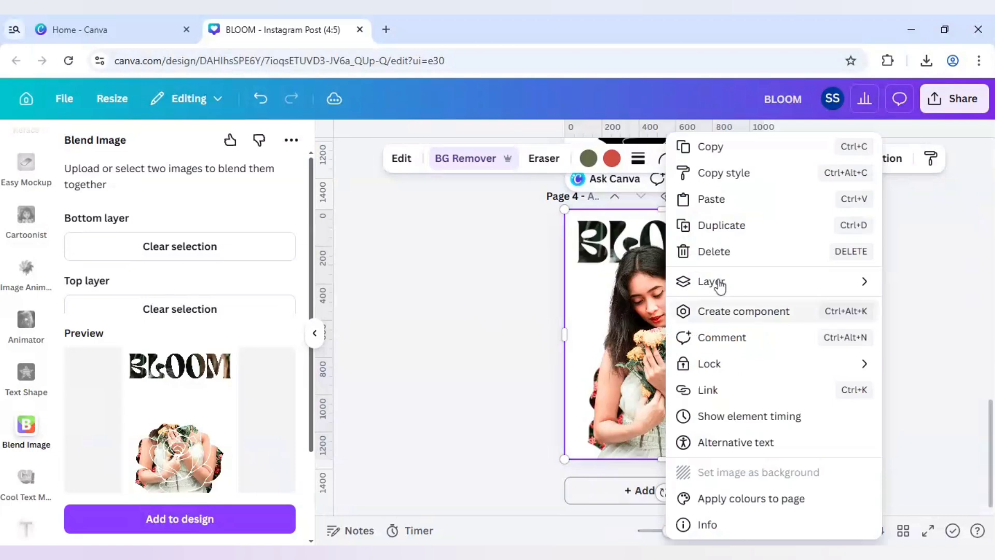
pyautogui.moveTo(719, 285)
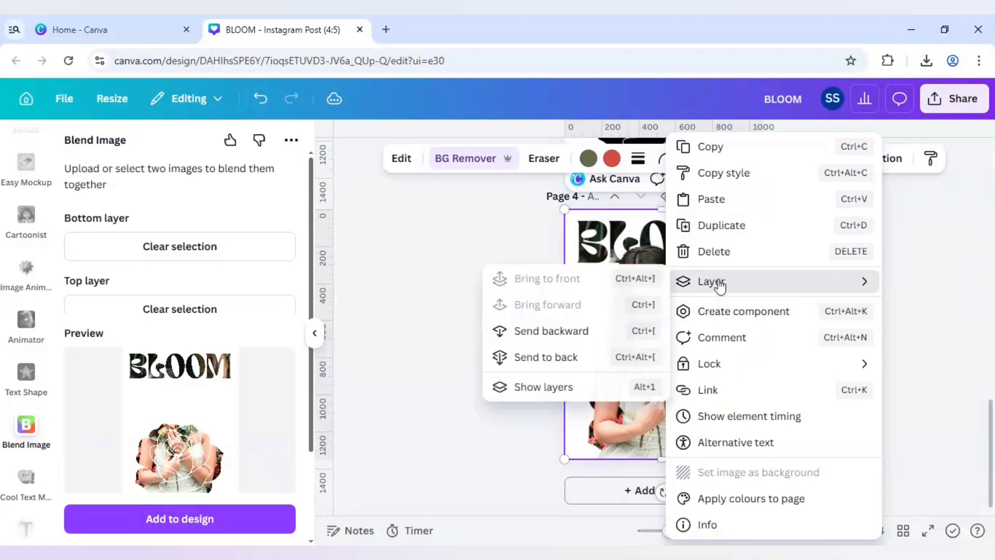
pyautogui.click(573, 388)
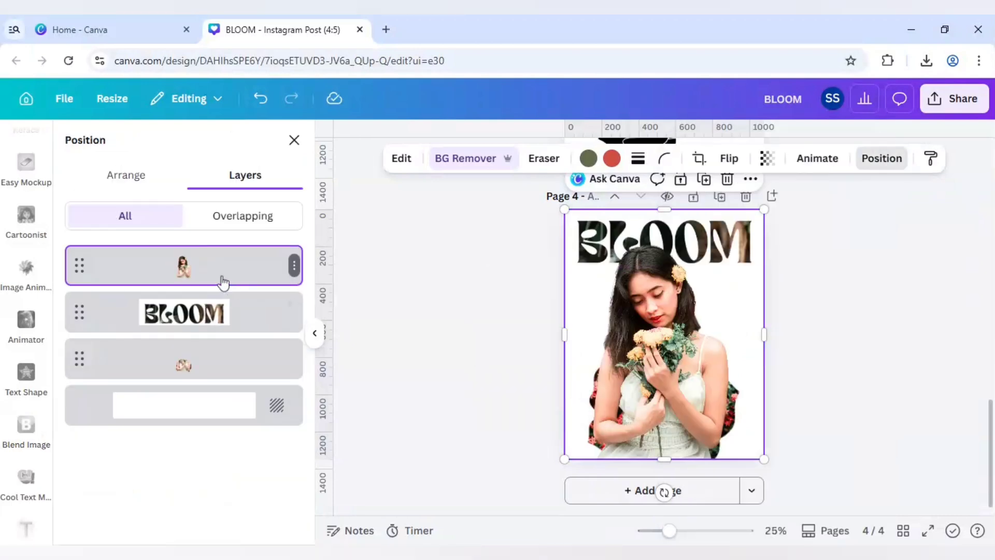
pyautogui.moveTo(220, 325); pyautogui.dragTo(213, 366)
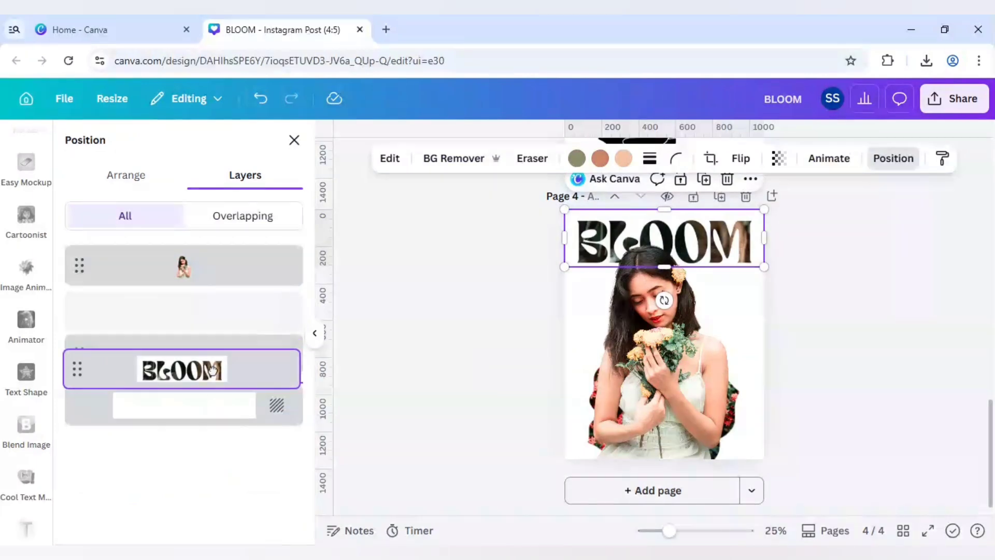
pyautogui.click(207, 273)
pyautogui.moveTo(212, 274); pyautogui.dragTo(211, 318)
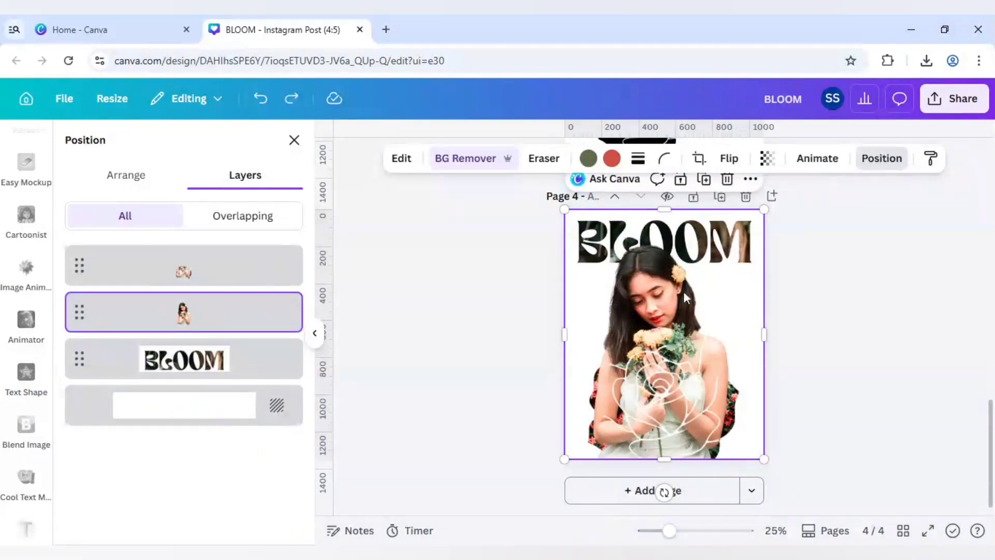
pyautogui.moveTo(649, 460); pyautogui.dragTo(662, 404)
# Apply the Outline shadow to the rose cutout layer on page 4.
pyautogui.click(214, 273)
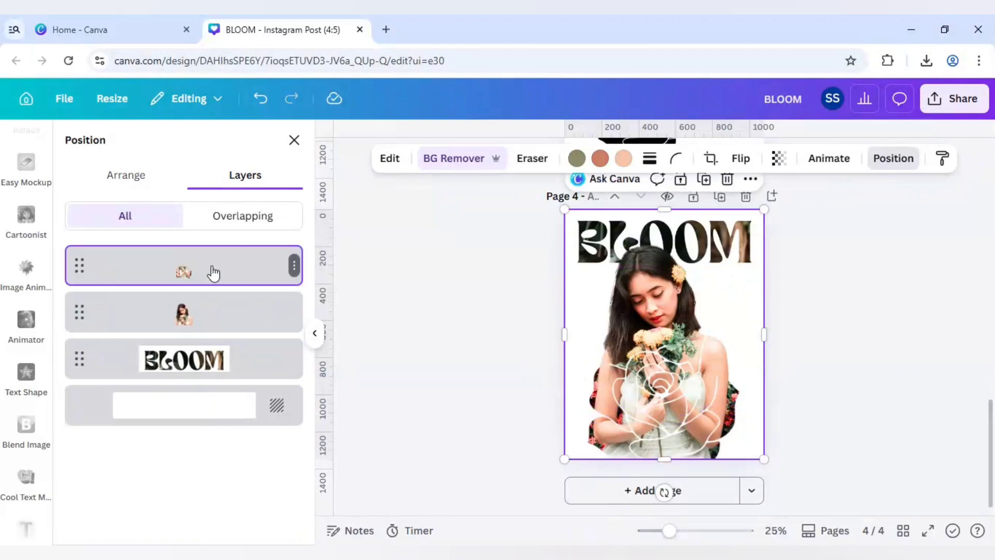
pyautogui.click(390, 165)
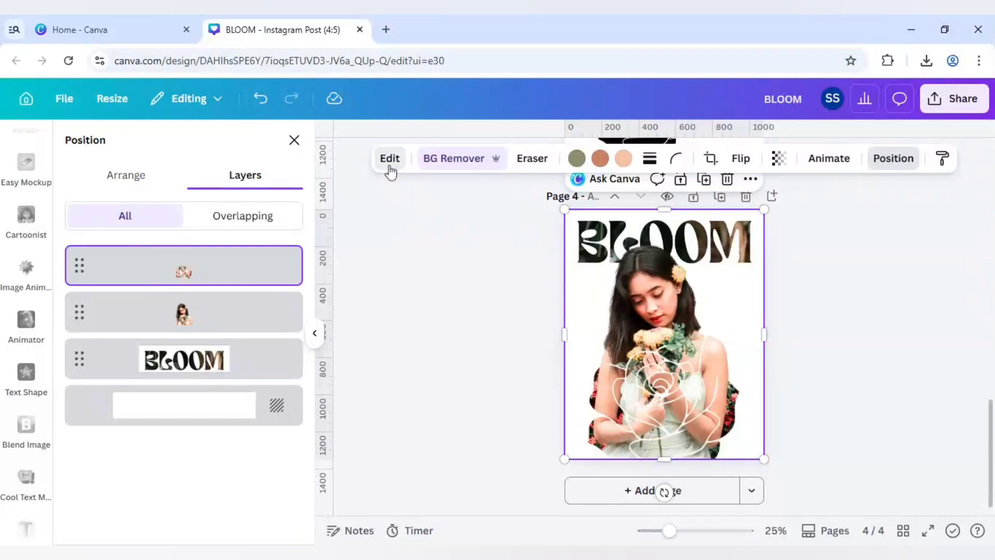
pyautogui.scroll(-8, 276, 397)
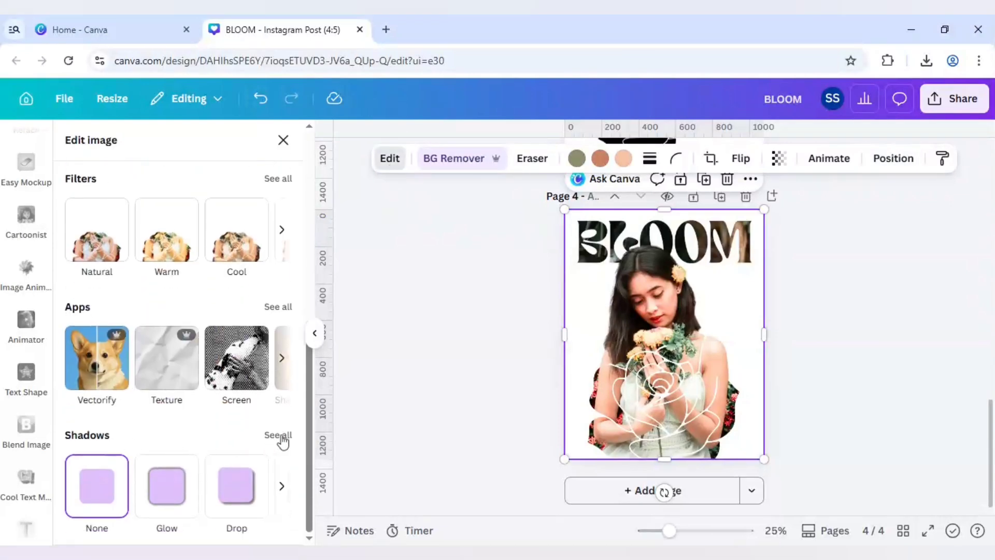
pyautogui.click(282, 441)
pyautogui.click(248, 332)
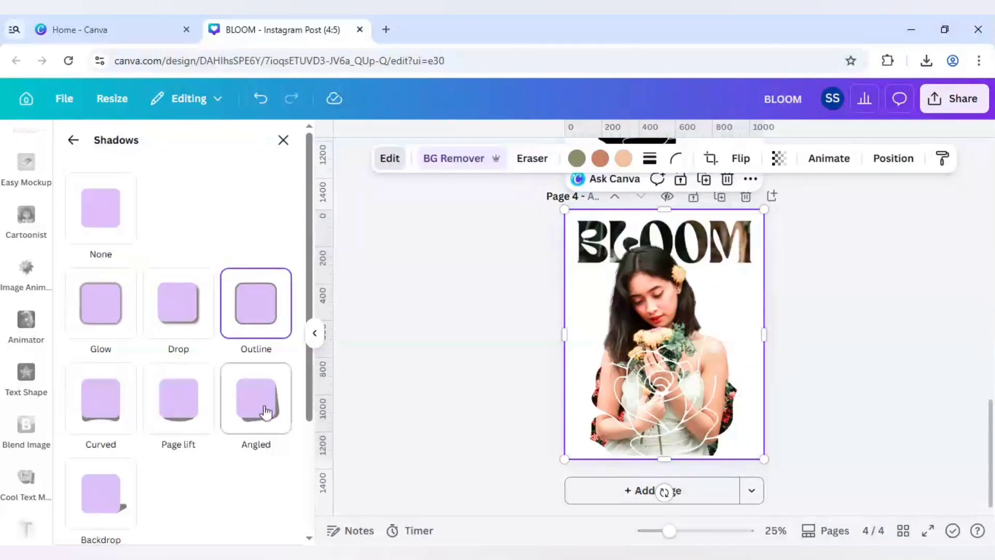
# Set the rose cutout's outline shadow to size 10 and colour #FFFFFF.
pyautogui.scroll(-3, 288, 454)
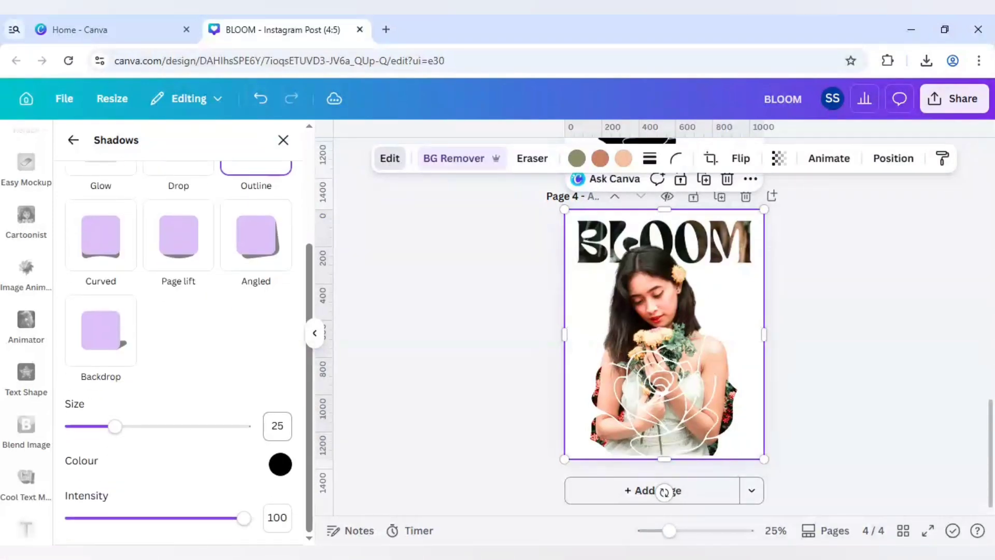
pyautogui.click(277, 426)
pyautogui.click(282, 465)
pyautogui.moveTo(284, 373); pyautogui.dragTo(260, 288)
pyautogui.click(390, 265)
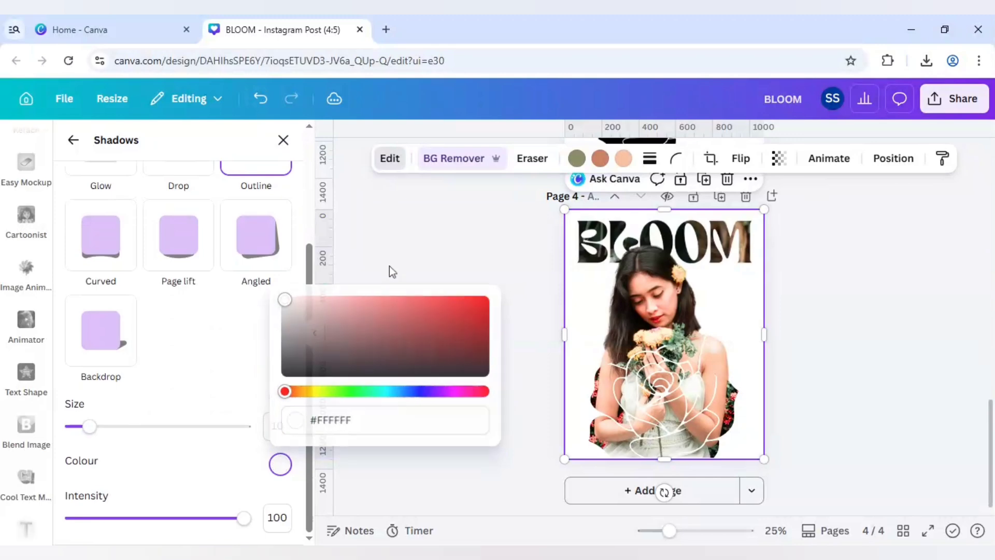